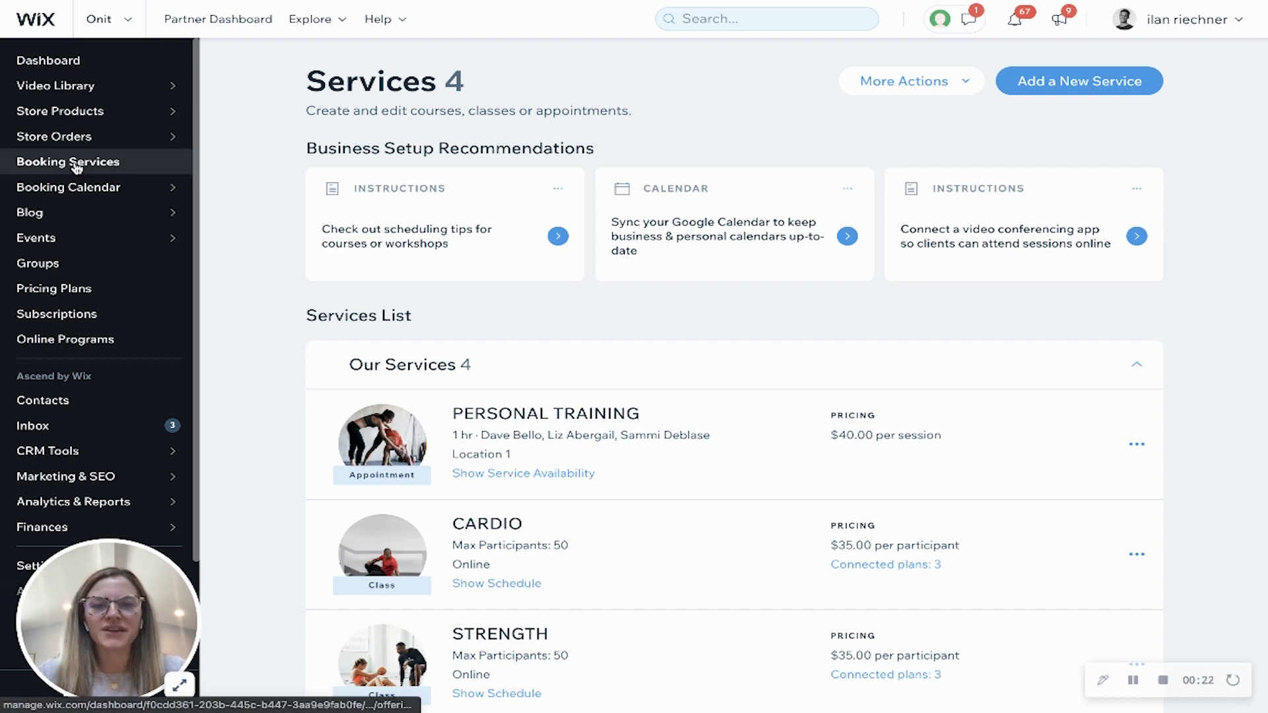
Step: Create a new 1-on-1 service and title it 'Personal Training'
left_click(1049, 88)
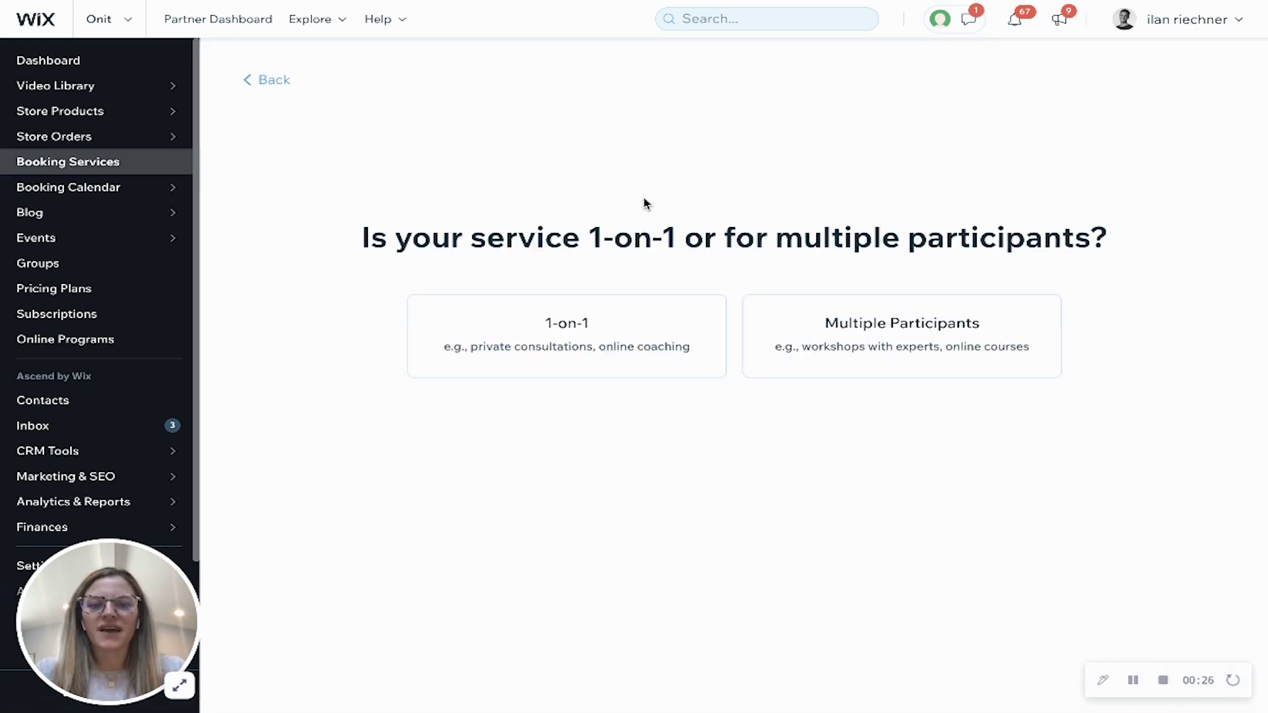
left_click(546, 323)
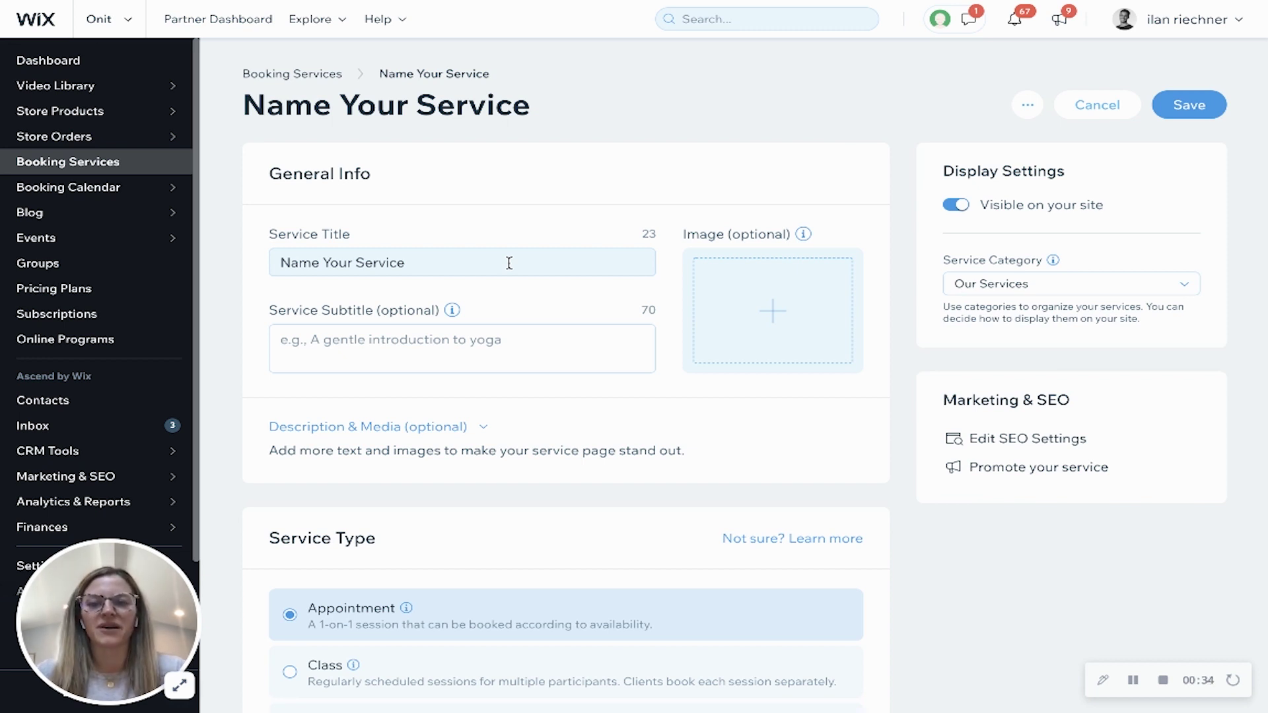
left_click(509, 263)
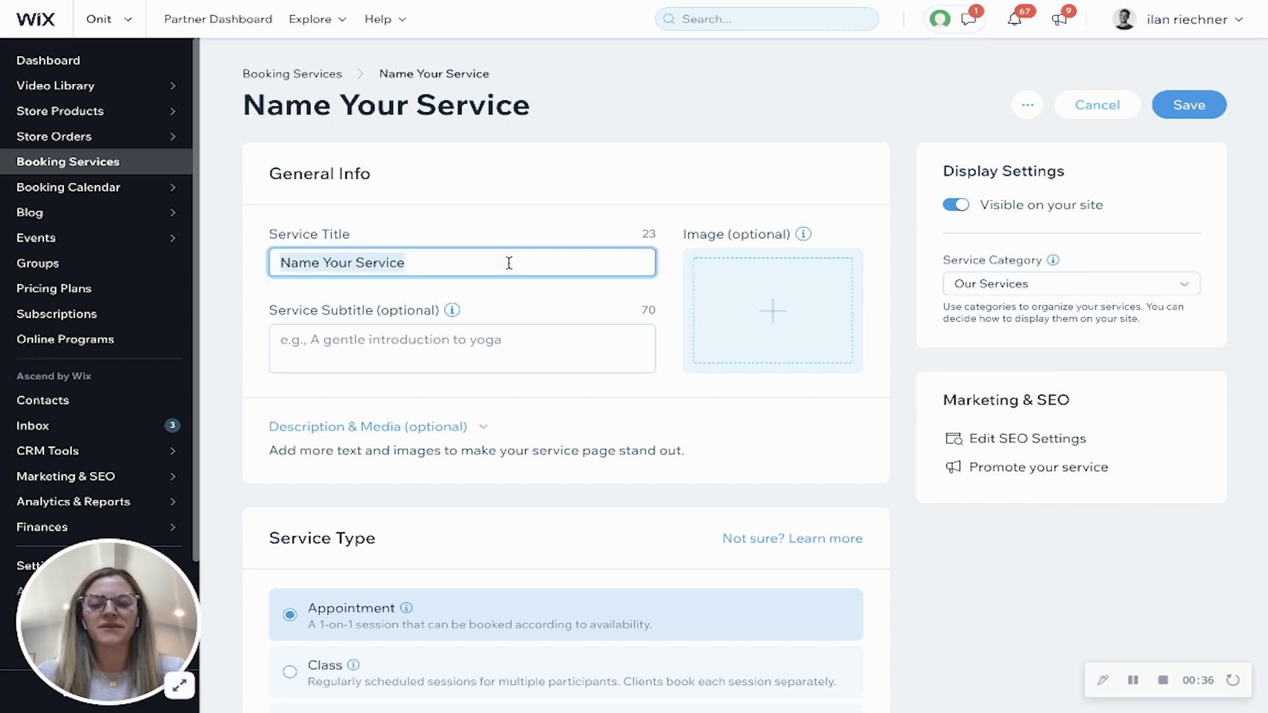
type("Personal Tr")
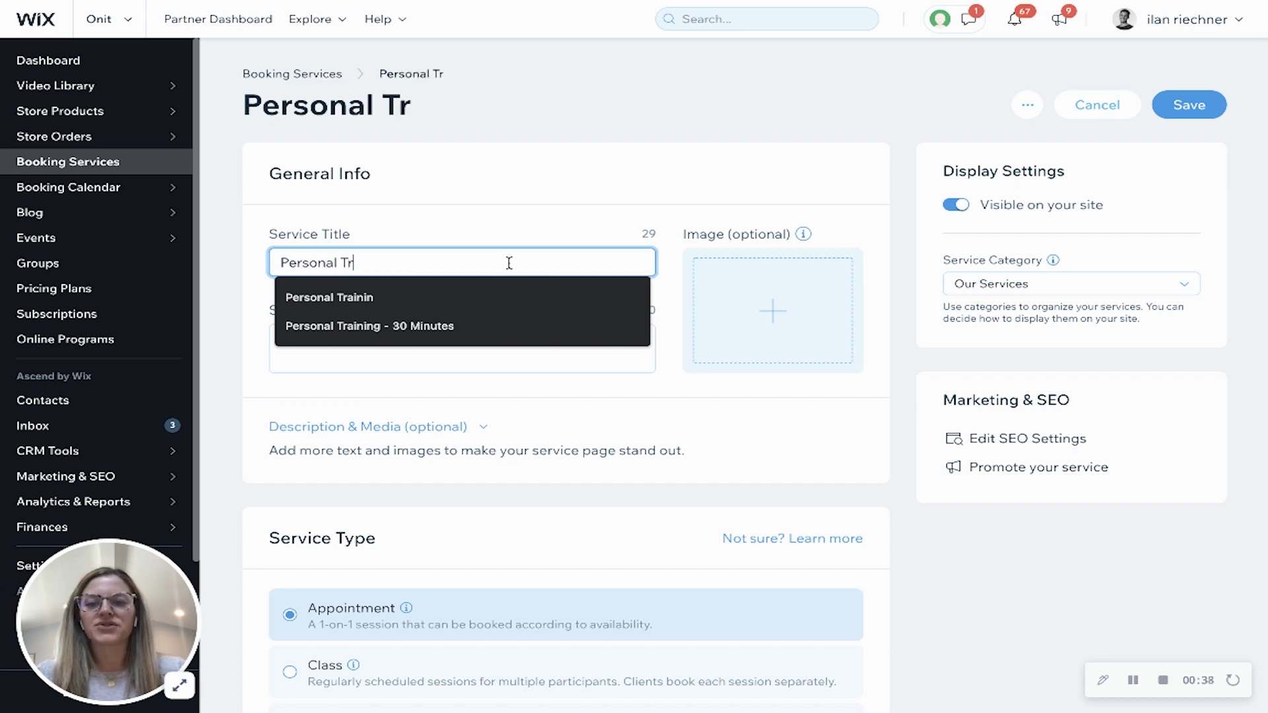
type("aining")
left_click(514, 204)
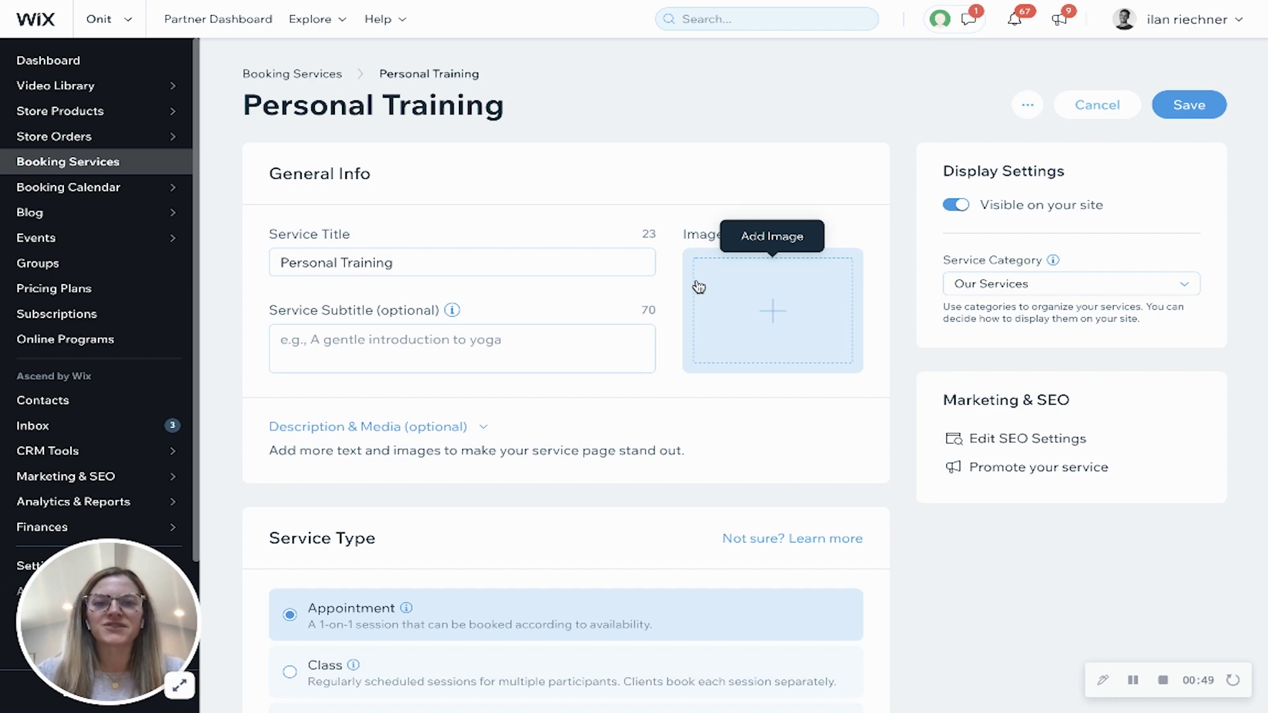
Step: Expand Description & Media, leave it blank, and confirm the Service Type is Appointment
left_click(334, 428)
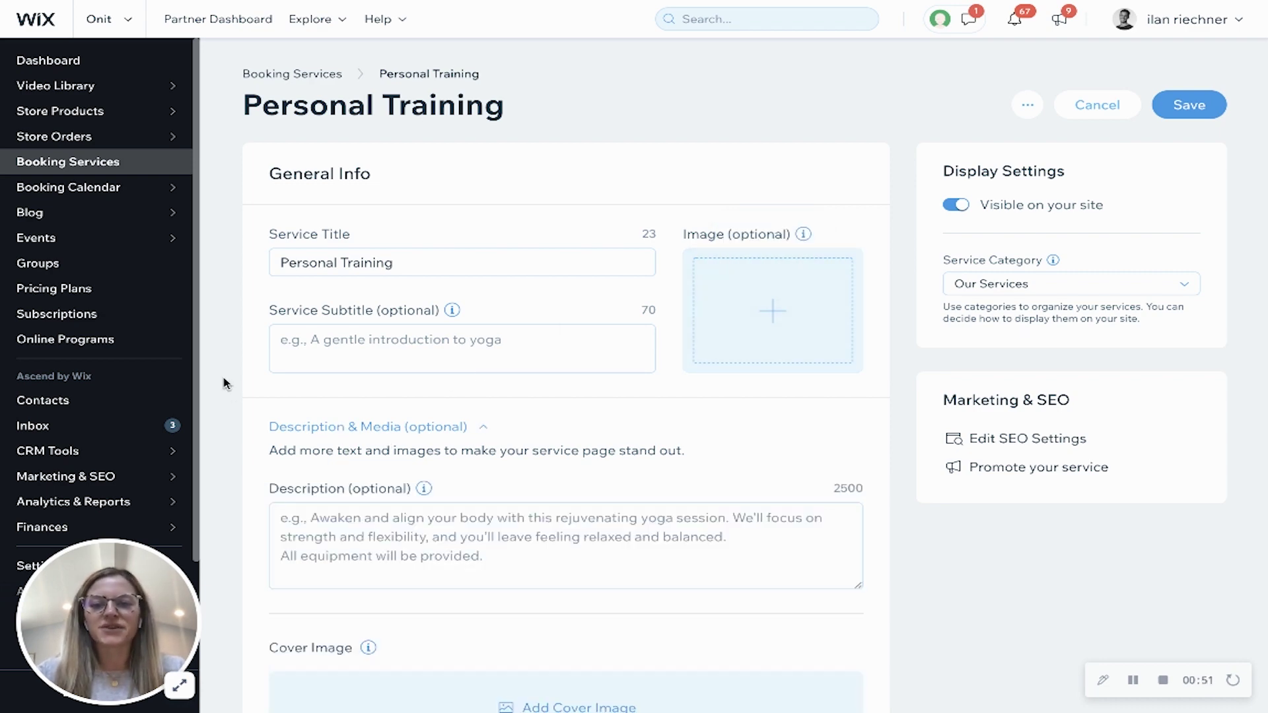
scroll(224, 383, "down", 2)
scroll(225, 383, "down", 2)
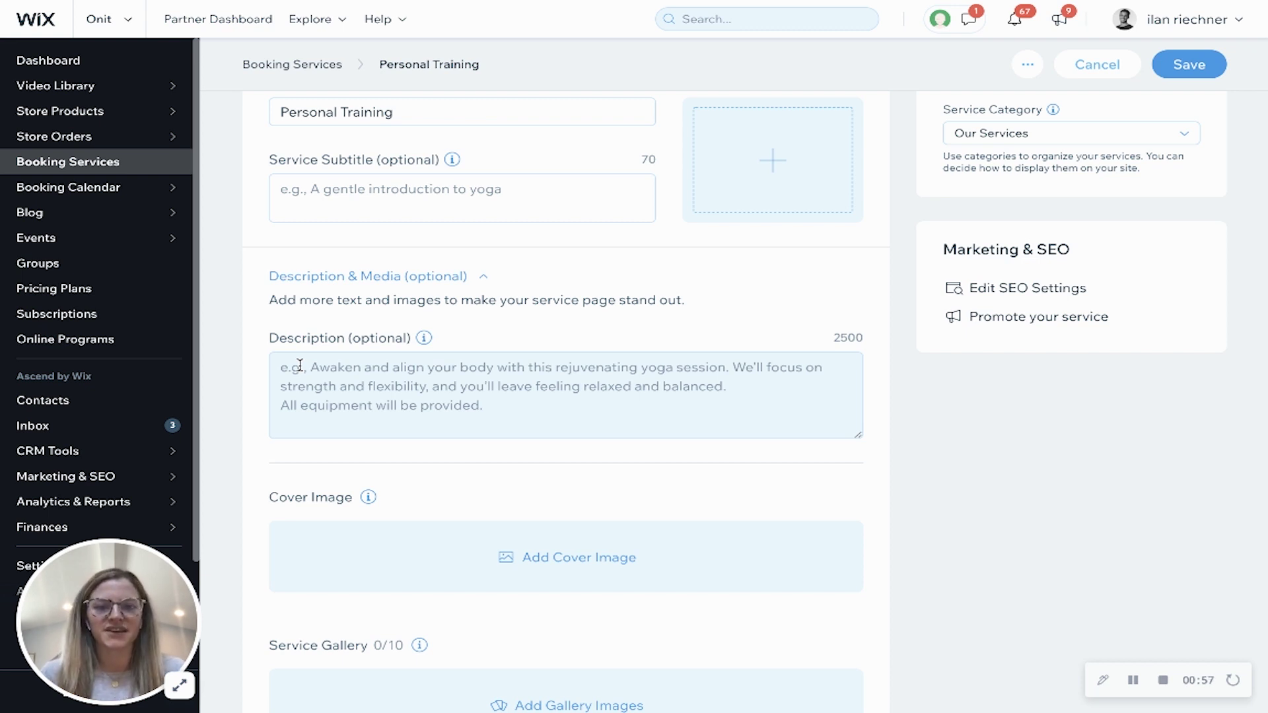
scroll(299, 366, "down", 2)
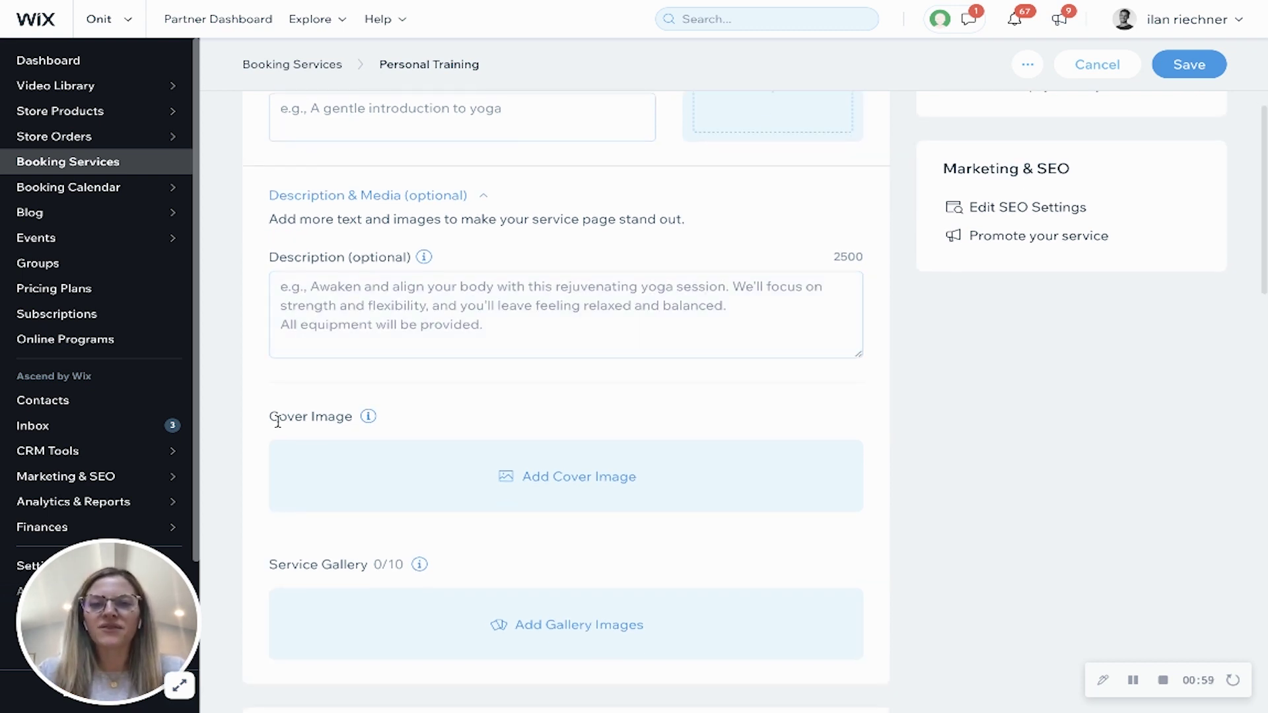
scroll(275, 430, "down", 1)
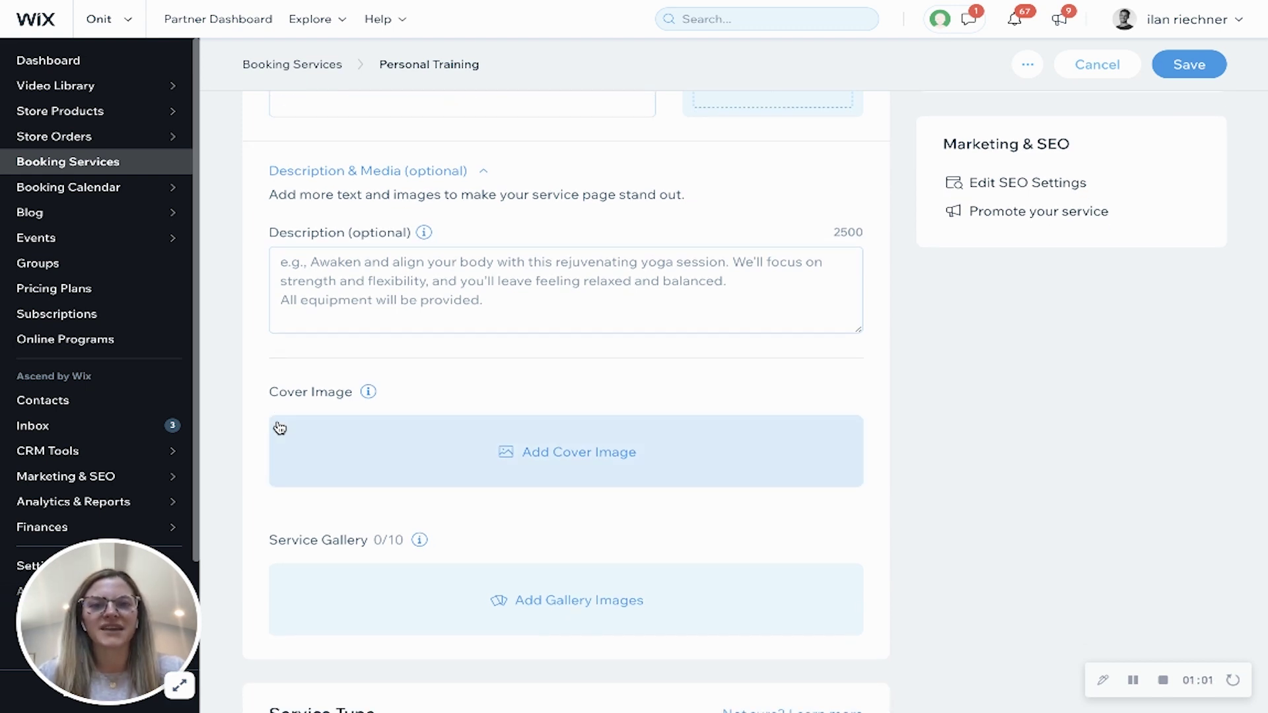
scroll(280, 428, "down", 2)
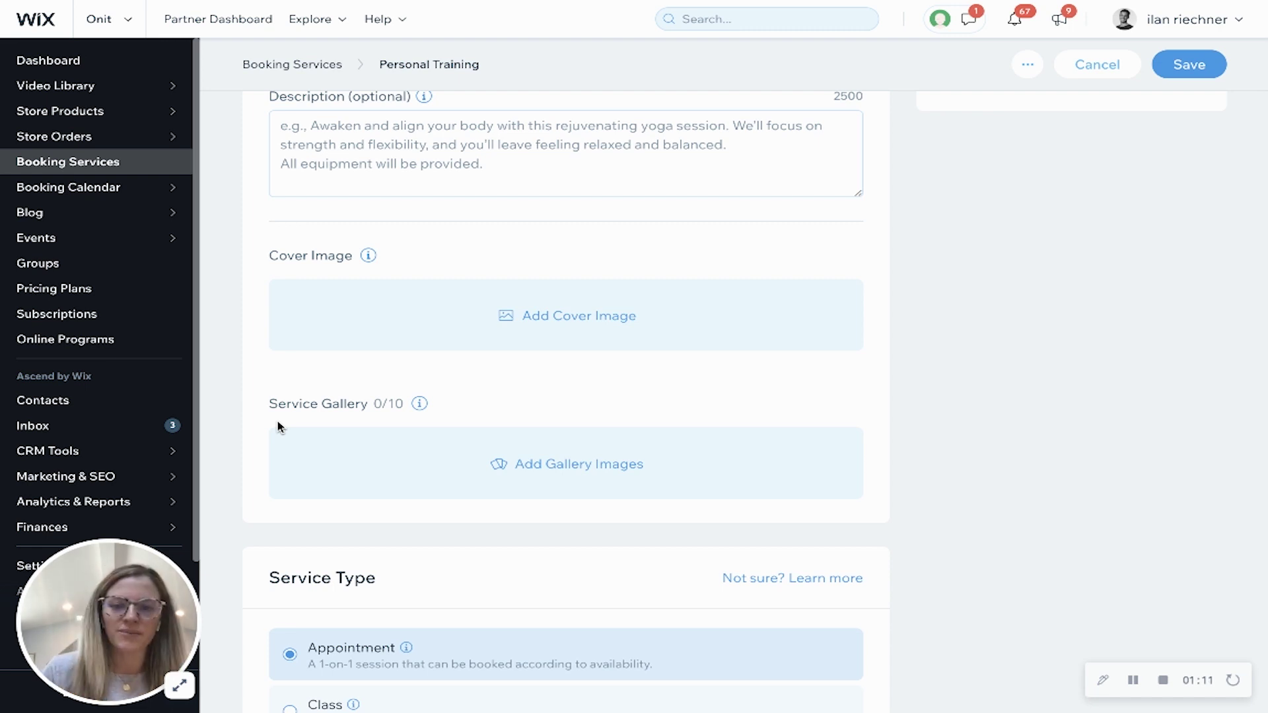
scroll(278, 426, "down", 1)
scroll(278, 427, "down", 3)
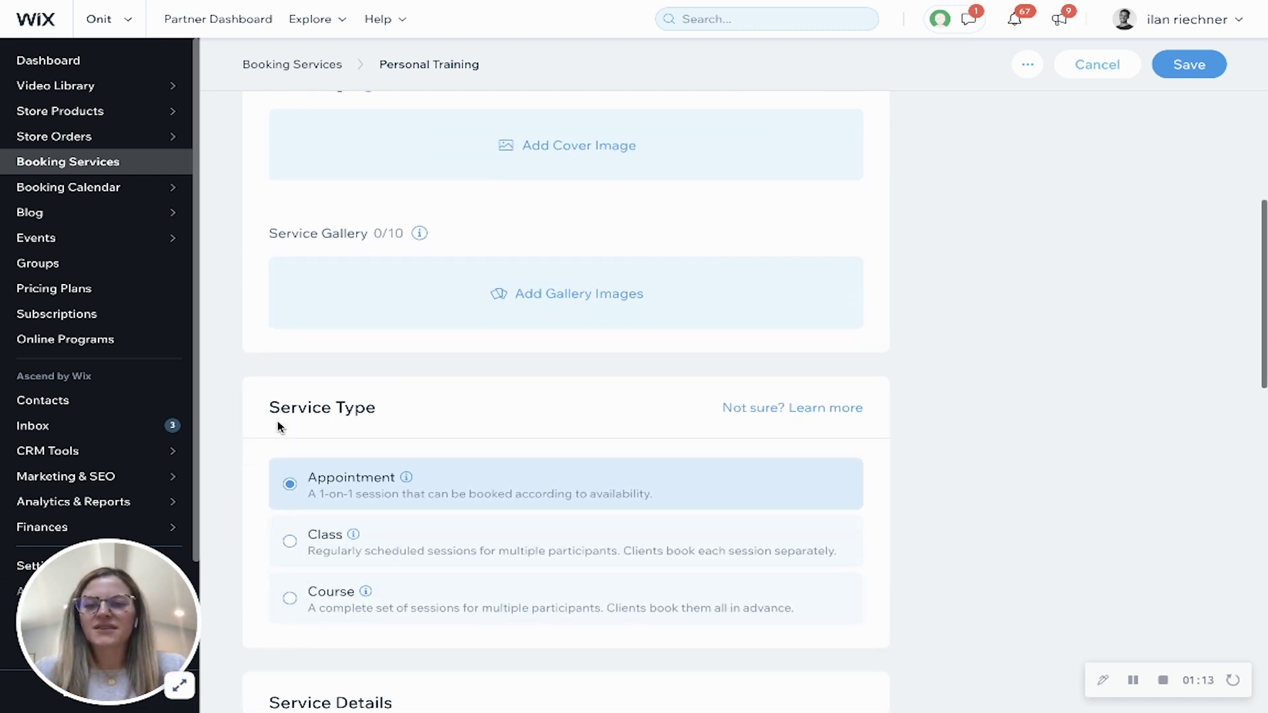
Step: Keep the session duration at 1 hour
scroll(259, 455, "down", 2)
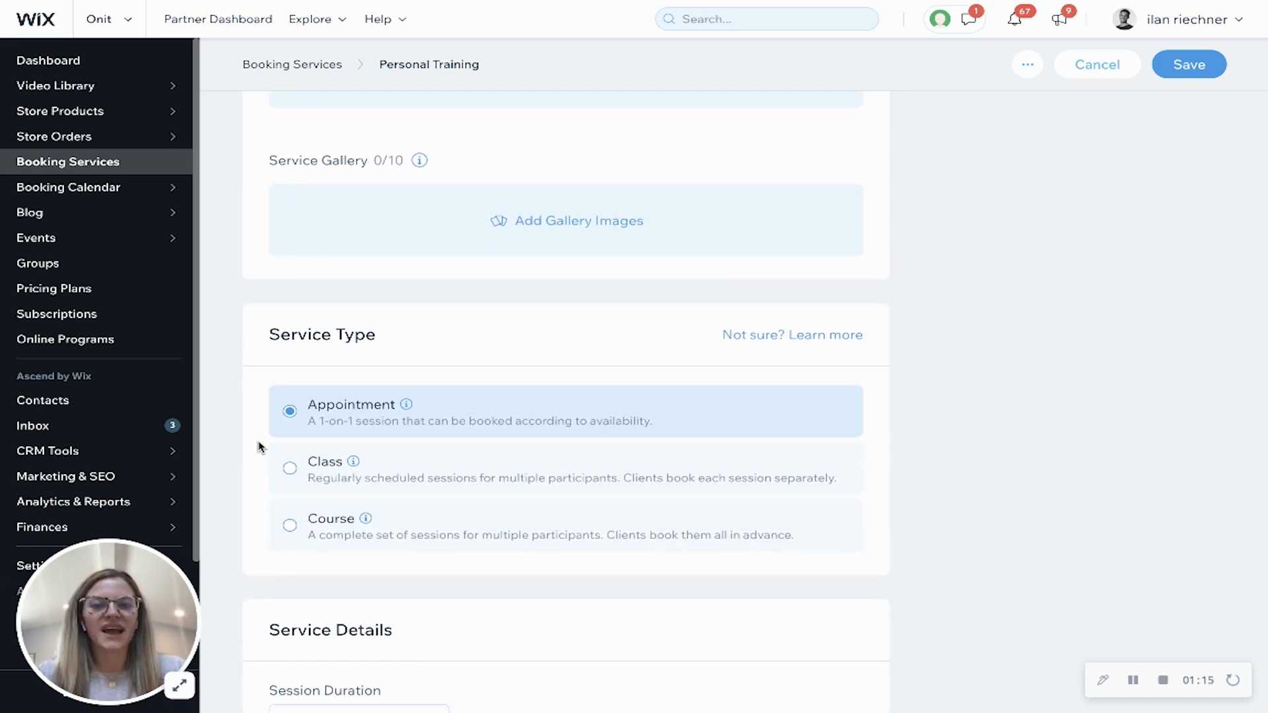
scroll(259, 450, "down", 3)
scroll(259, 441, "down", 6)
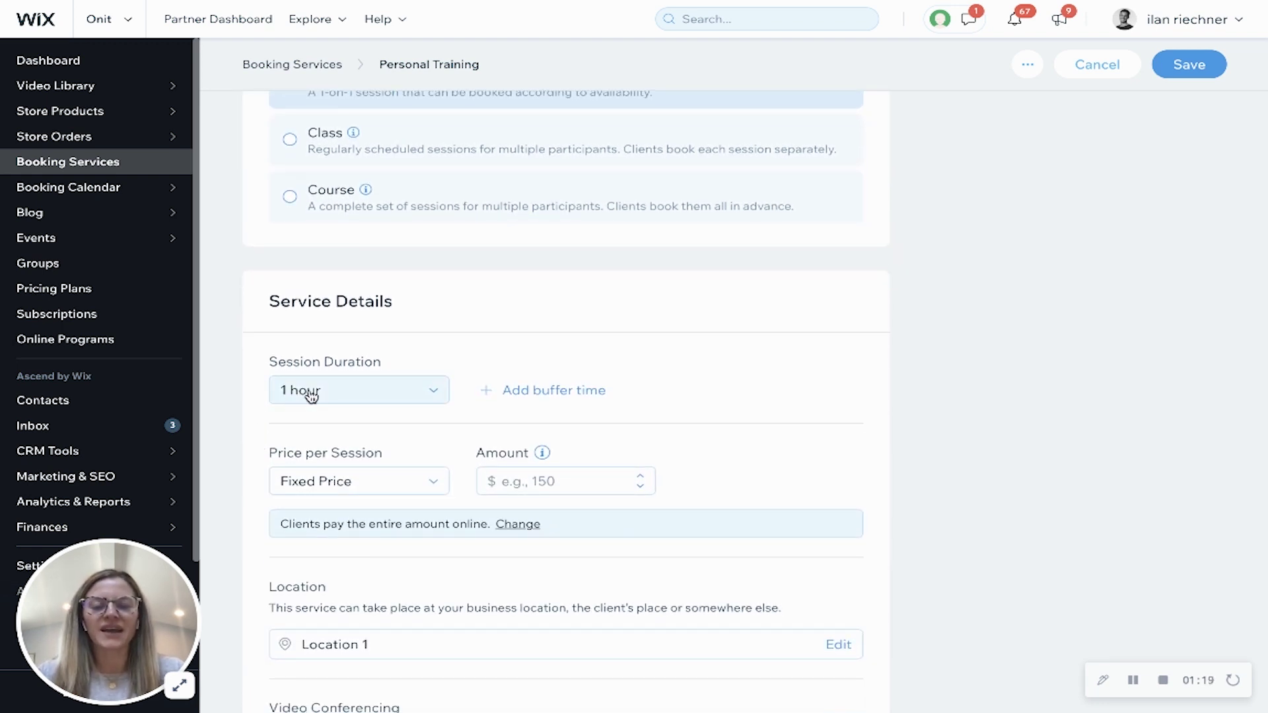
left_click(307, 394)
scroll(325, 476, "down", 1)
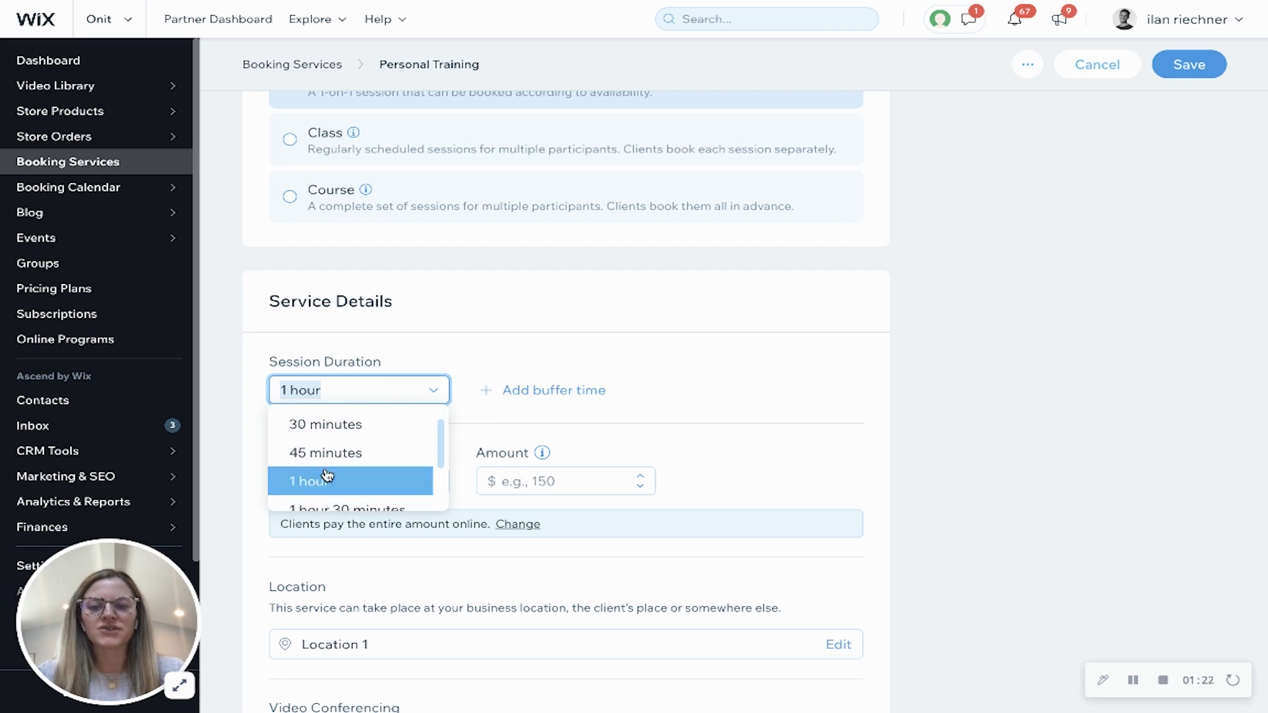
scroll(326, 476, "down", 3)
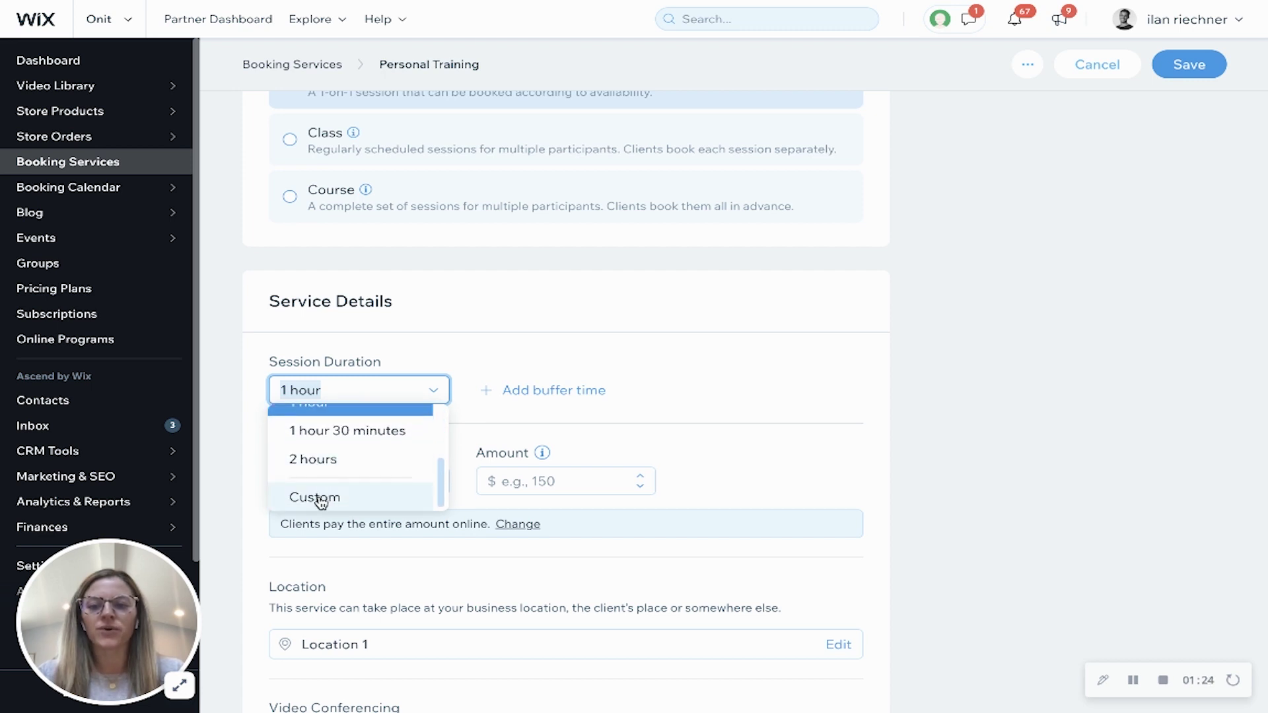
left_click(468, 340)
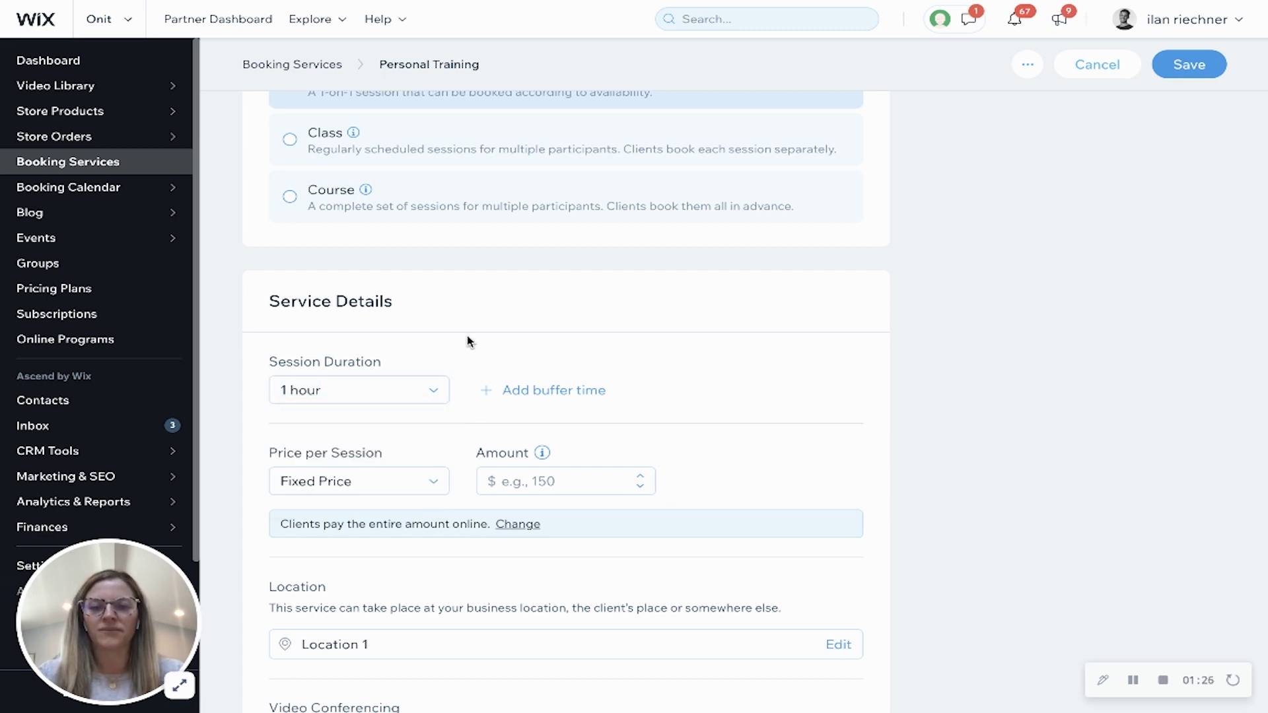
Step: Add a 20 min buffer time between sessions
left_click(546, 392)
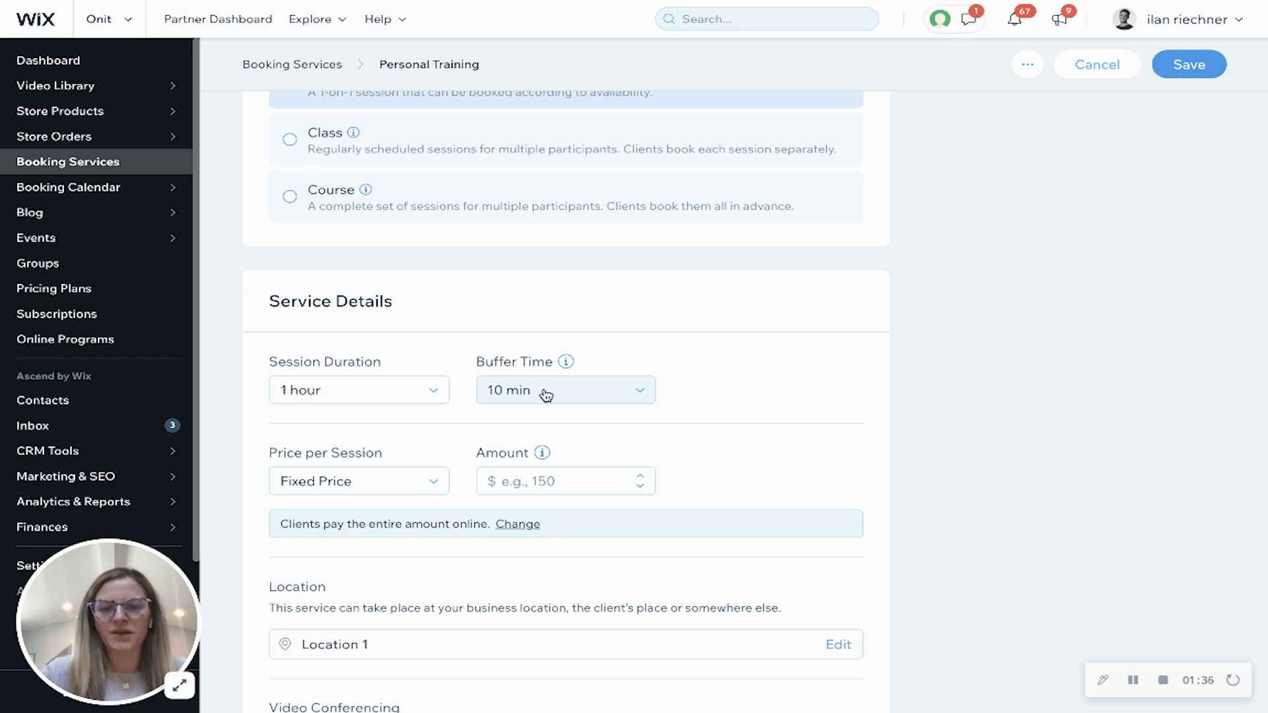
left_click(545, 395)
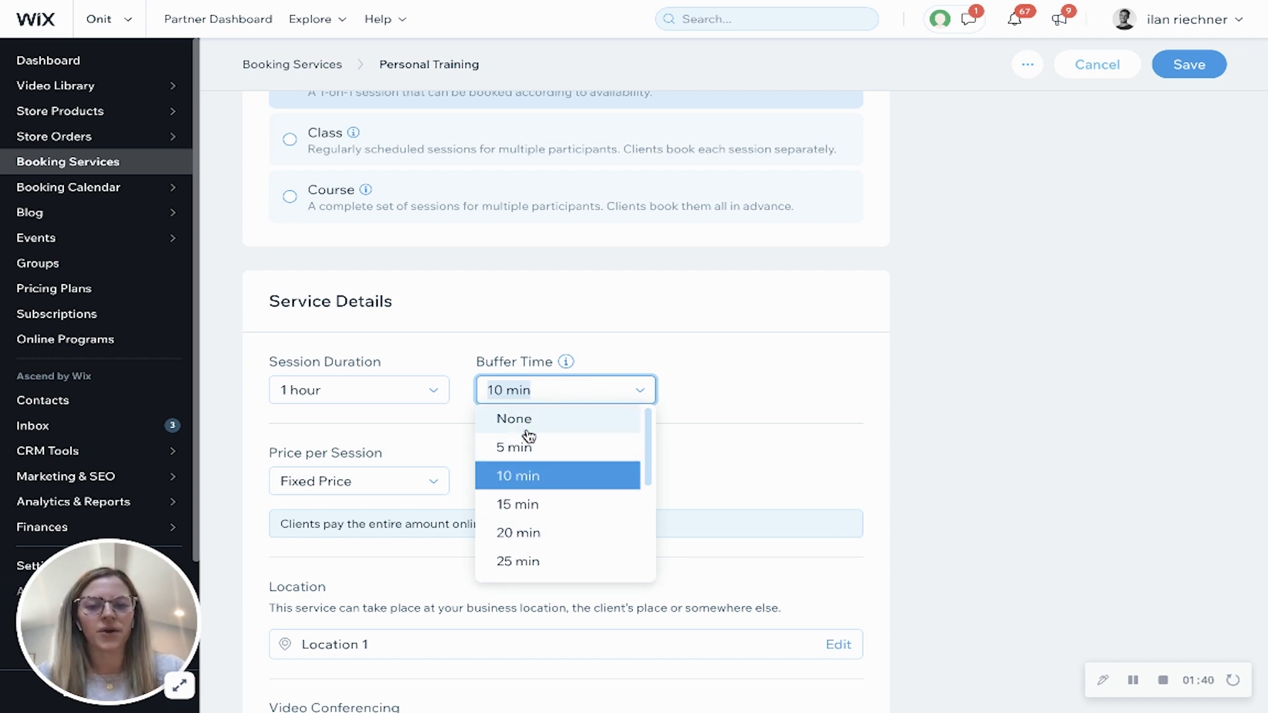
left_click(538, 532)
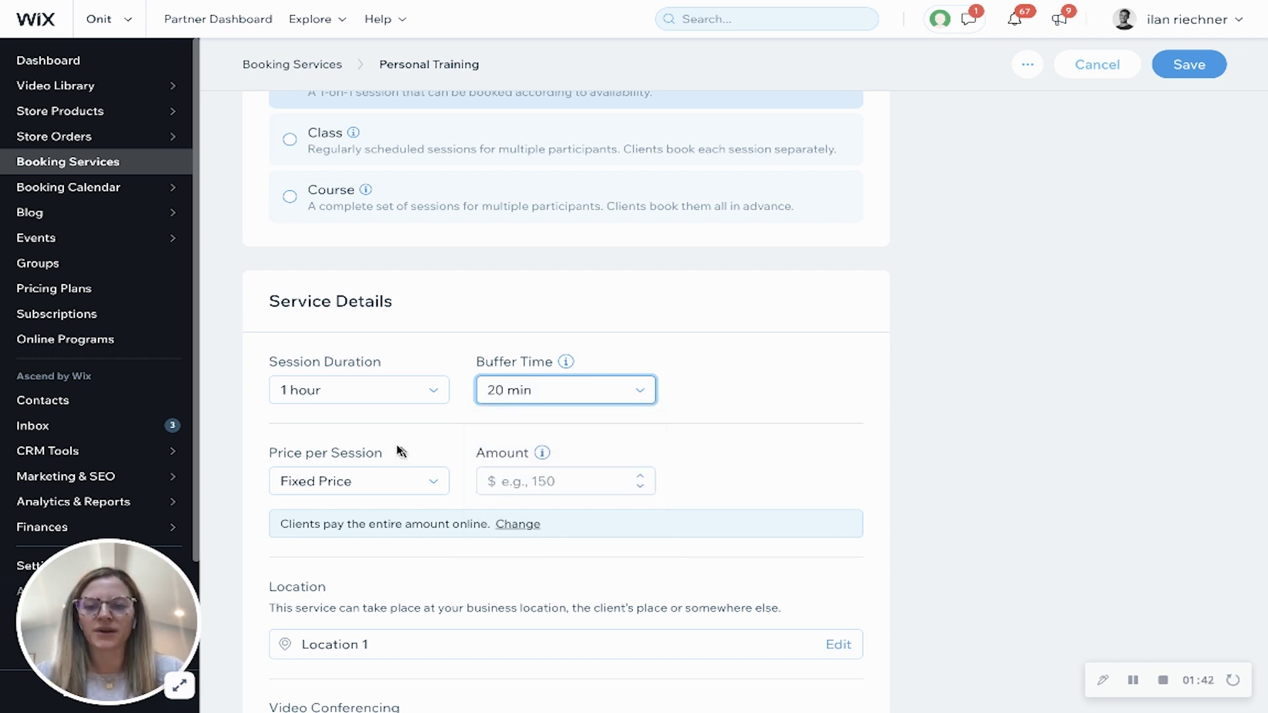
scroll(364, 447, "down", 1)
Step: Set a fixed price of 50 per session and keep payment as the entire amount online
left_click(346, 450)
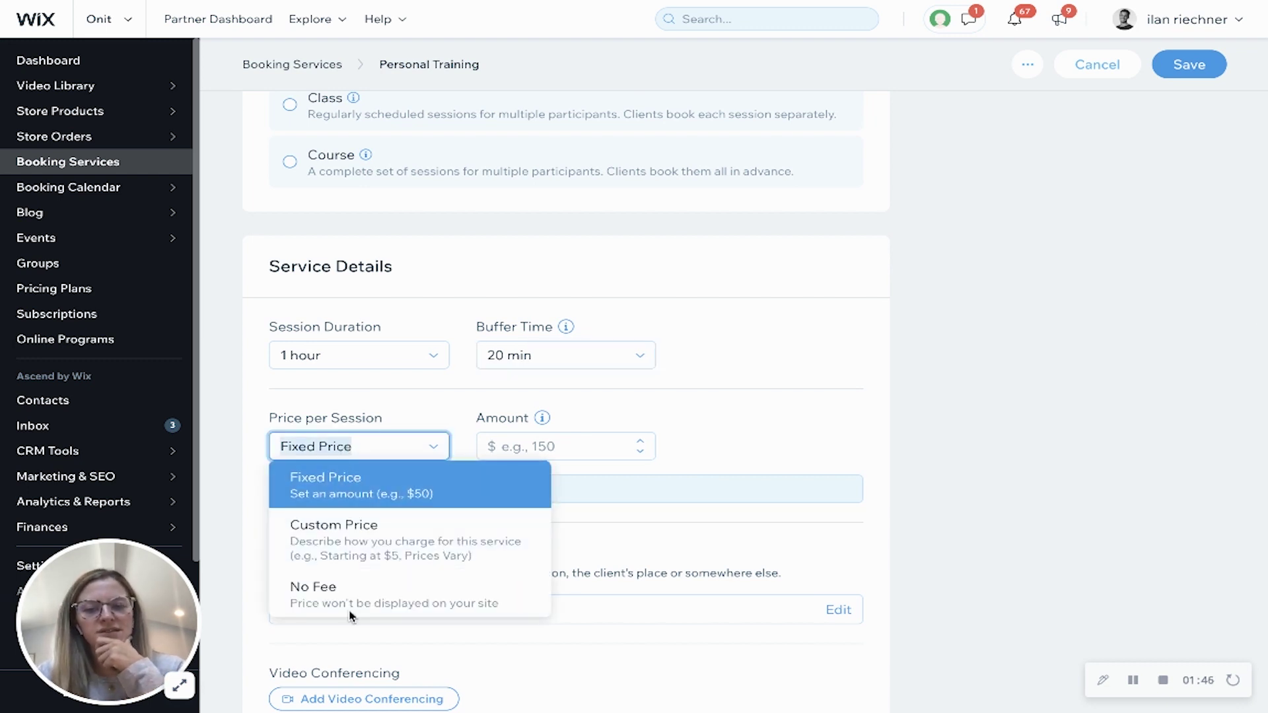
left_click(520, 448)
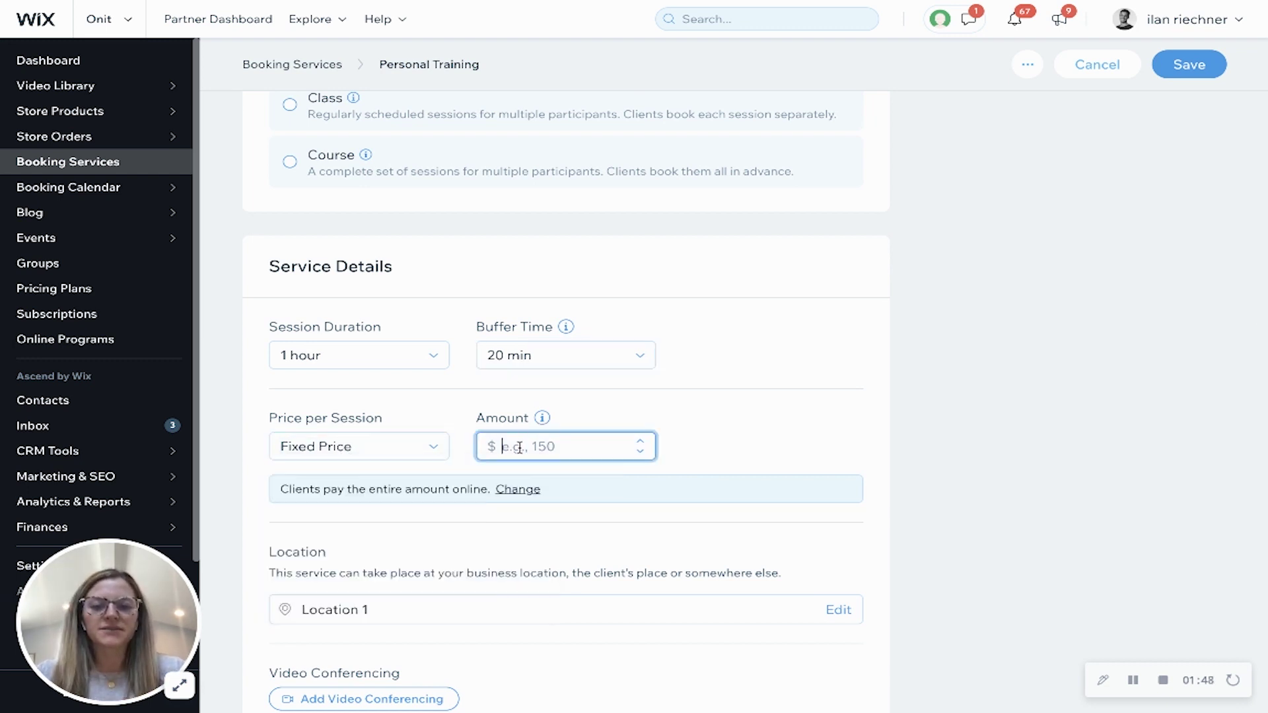
type("50")
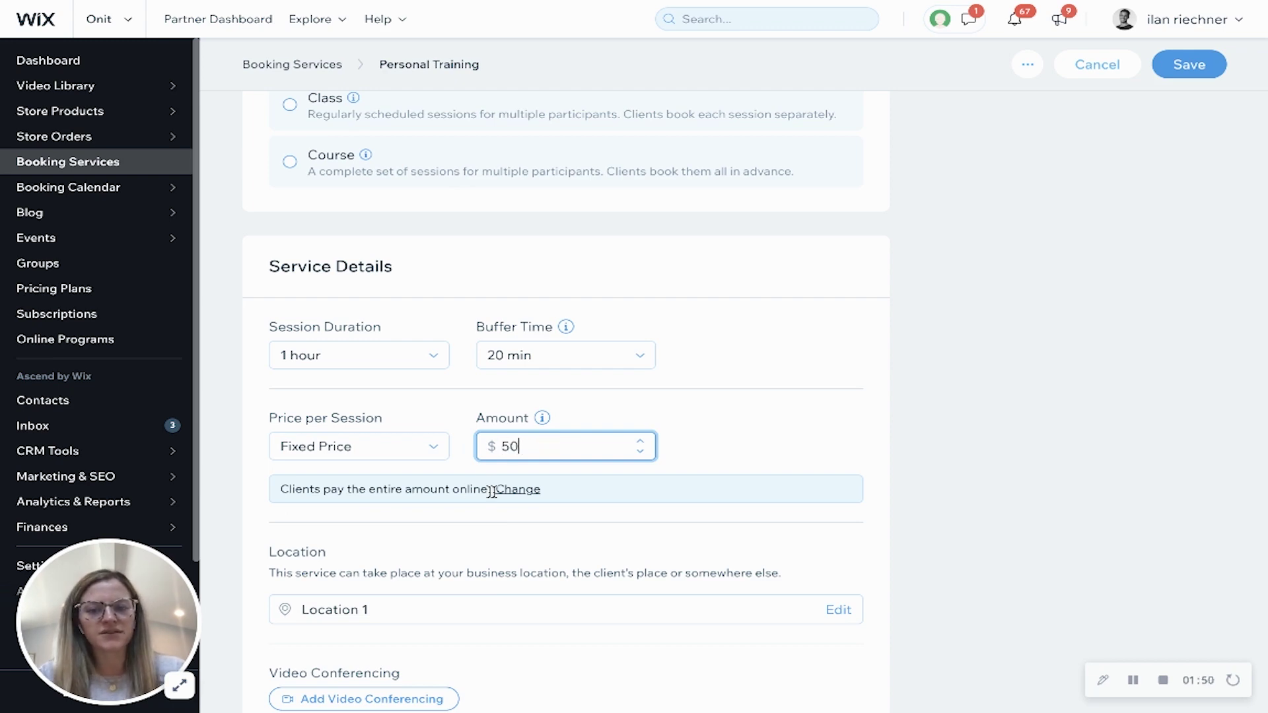
left_click(510, 490)
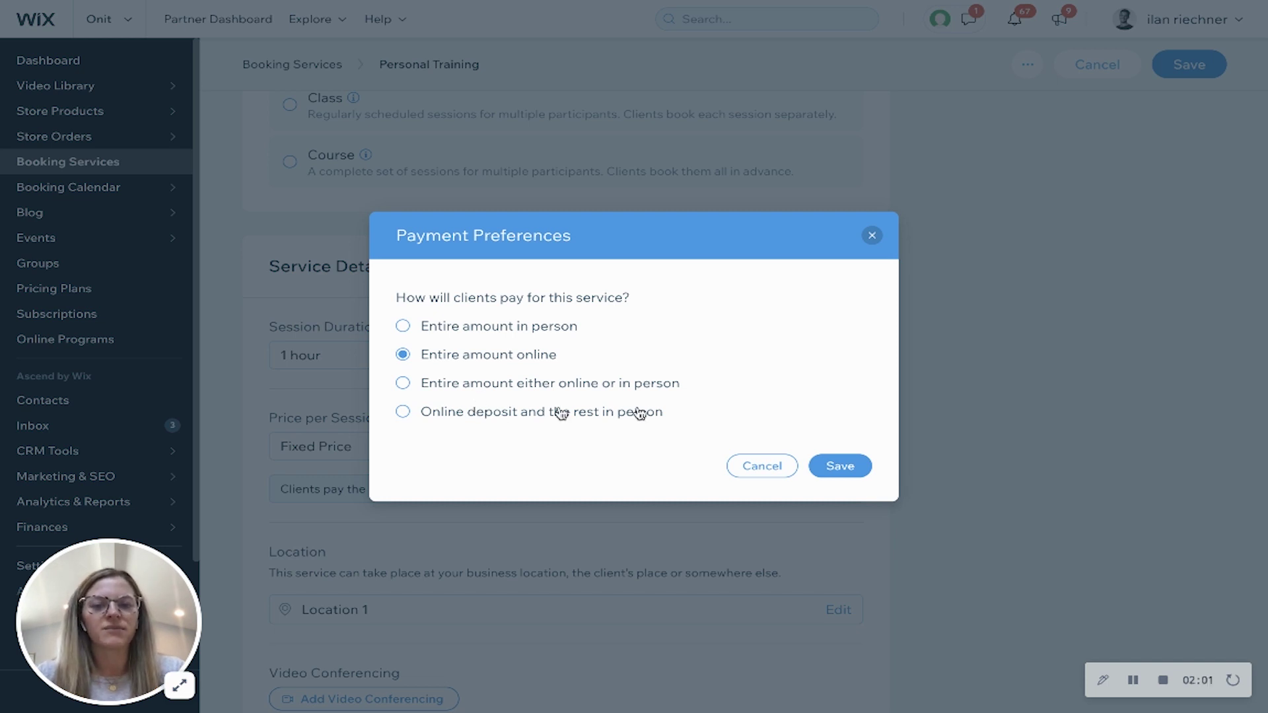
left_click(872, 235)
scroll(817, 359, "down", 3)
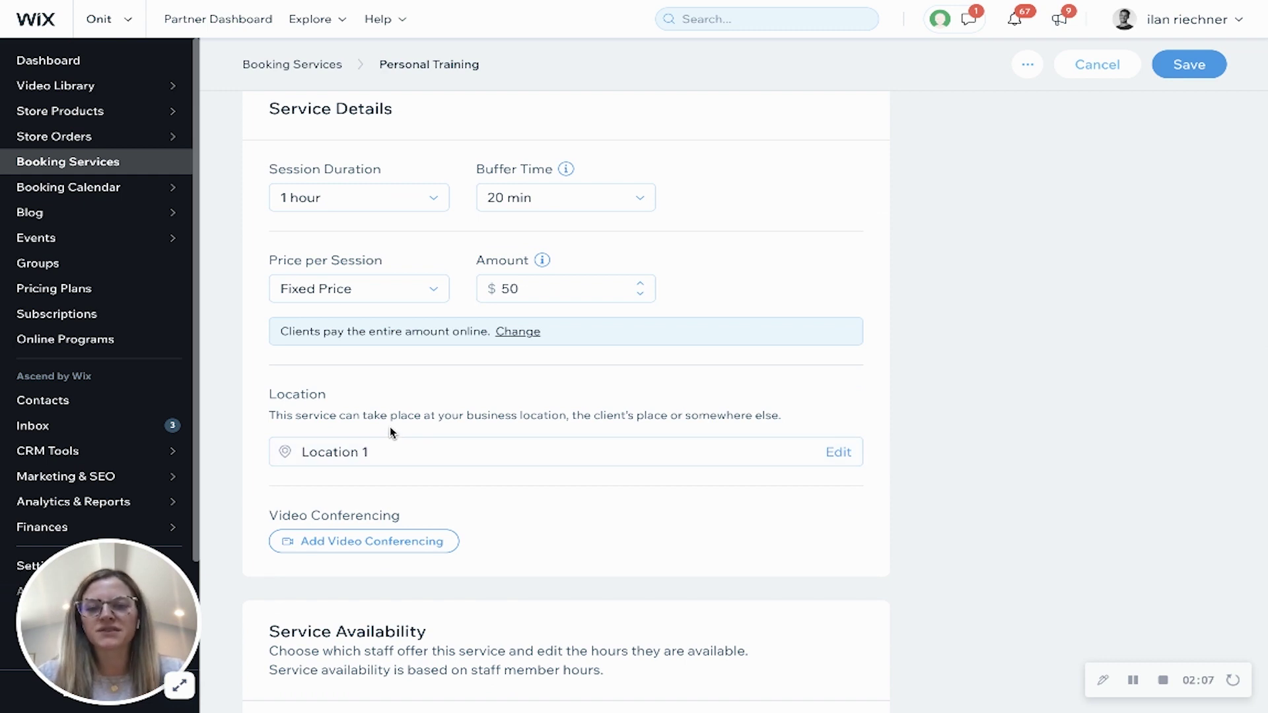
Step: Deselect all staff, then assign only the first and third staff members to the service
scroll(651, 509, "down", 1)
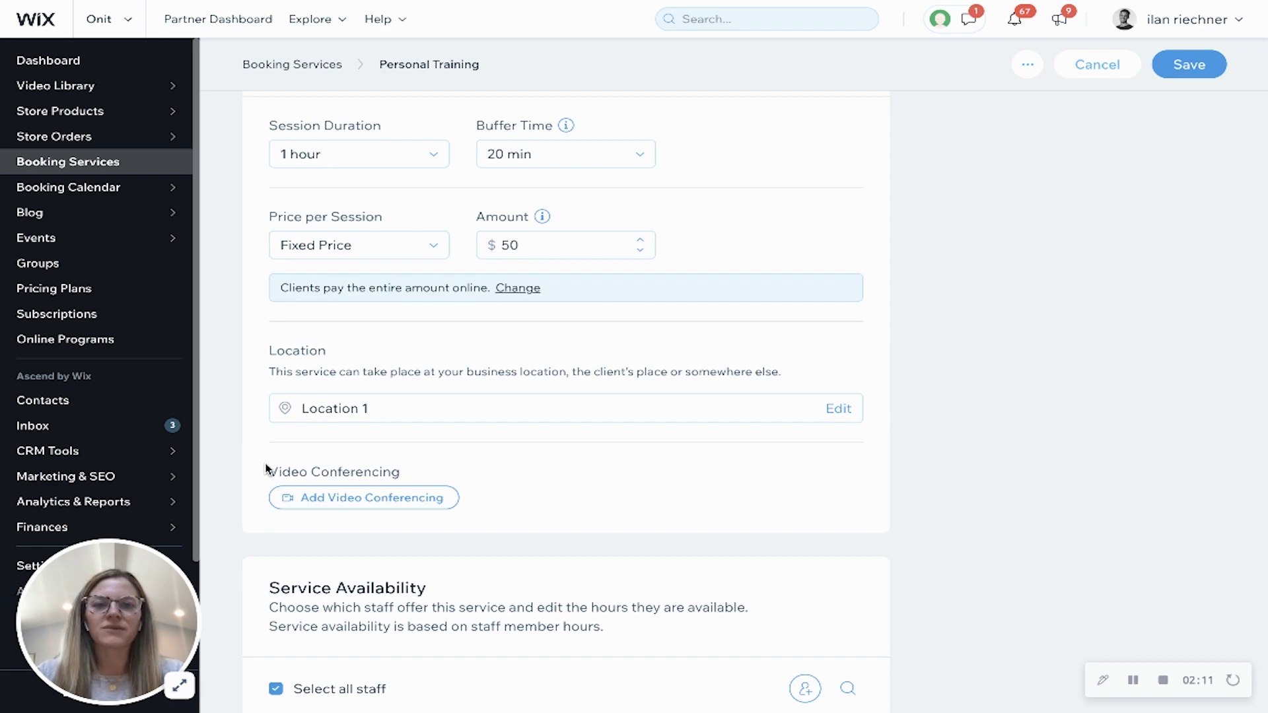
scroll(265, 469, "down", 4)
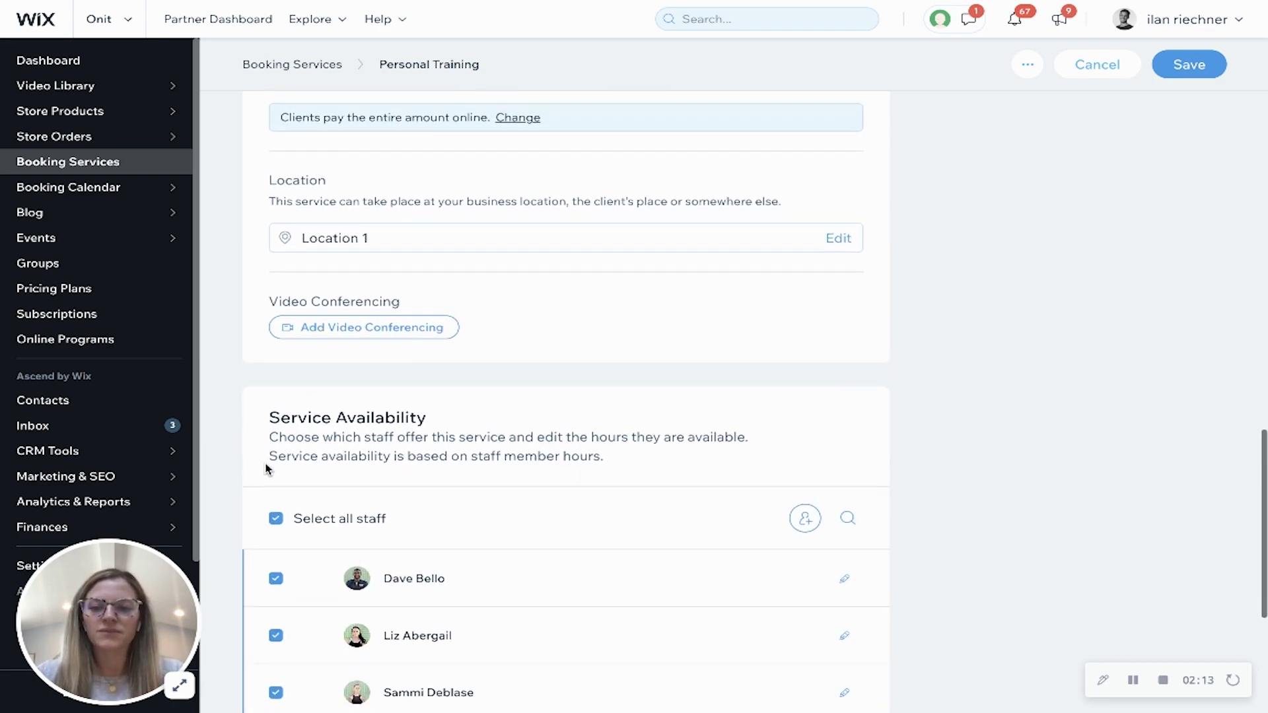
scroll(265, 469, "down", 1)
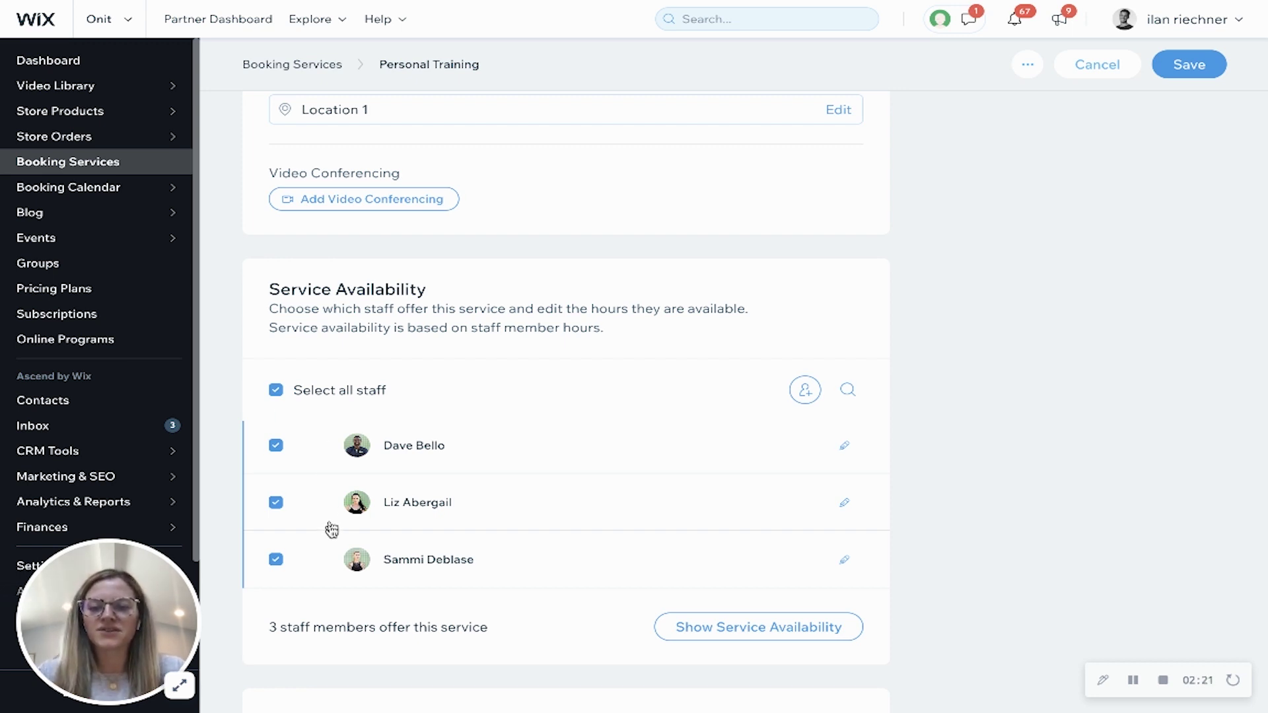
left_click(275, 391)
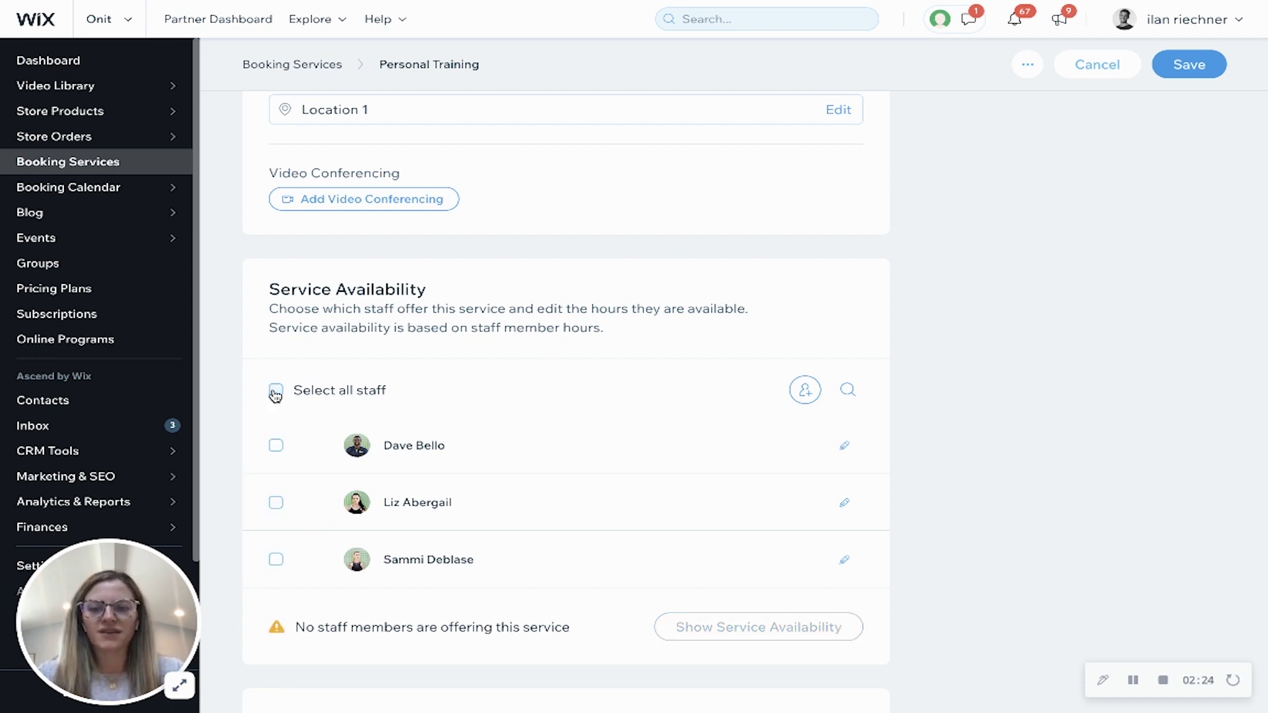
left_click(276, 446)
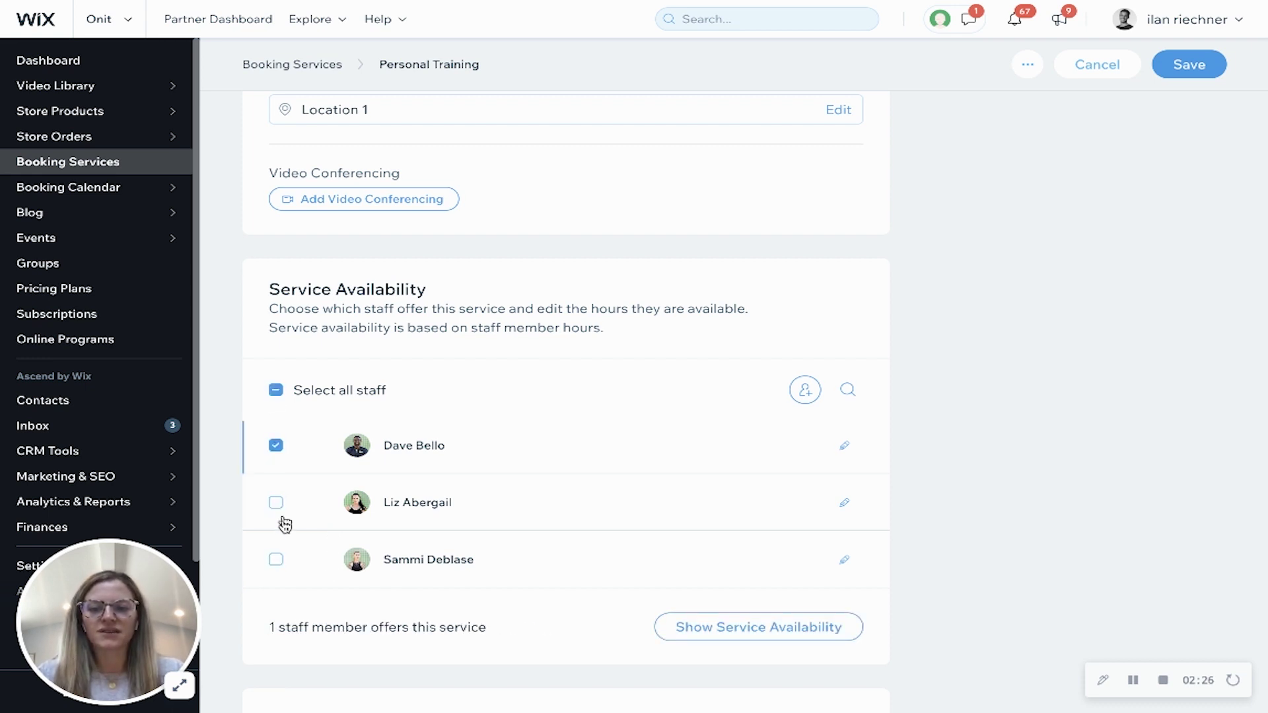
left_click(276, 560)
scroll(360, 528, "down", 1)
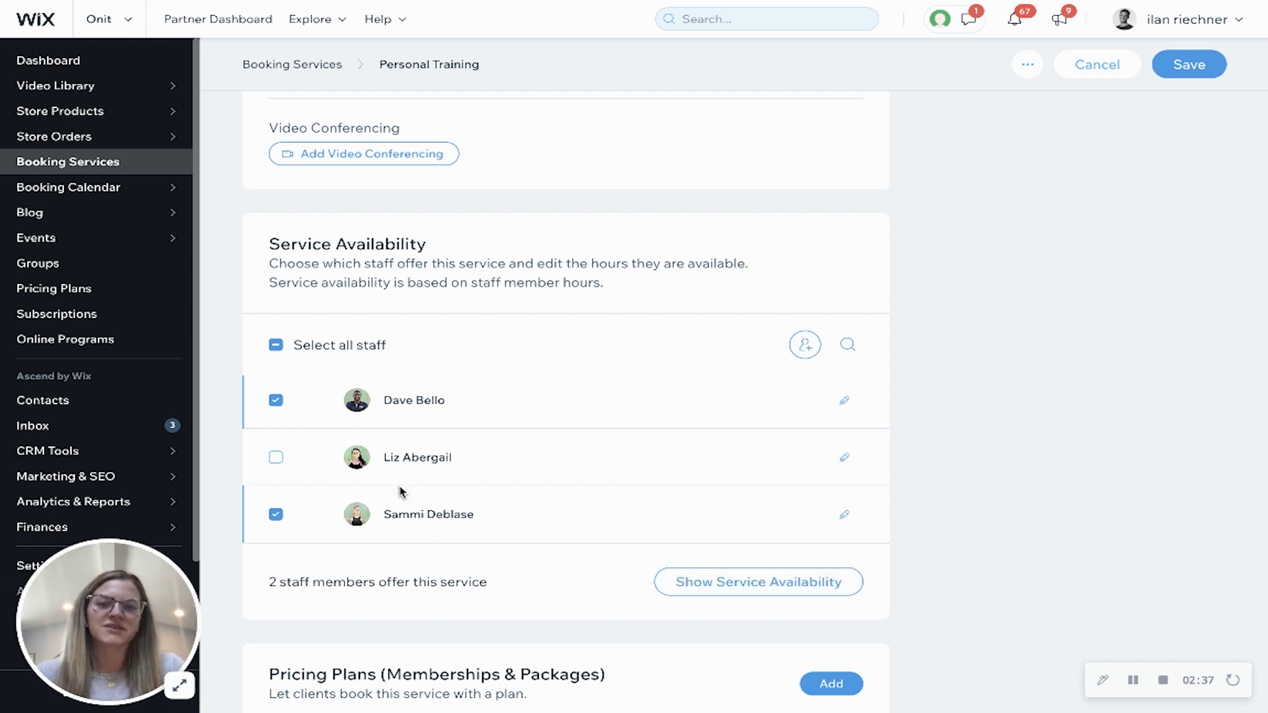
Step: Expand Additional Settings and check that online bookings are accepted automatically
scroll(400, 492, "down", 3)
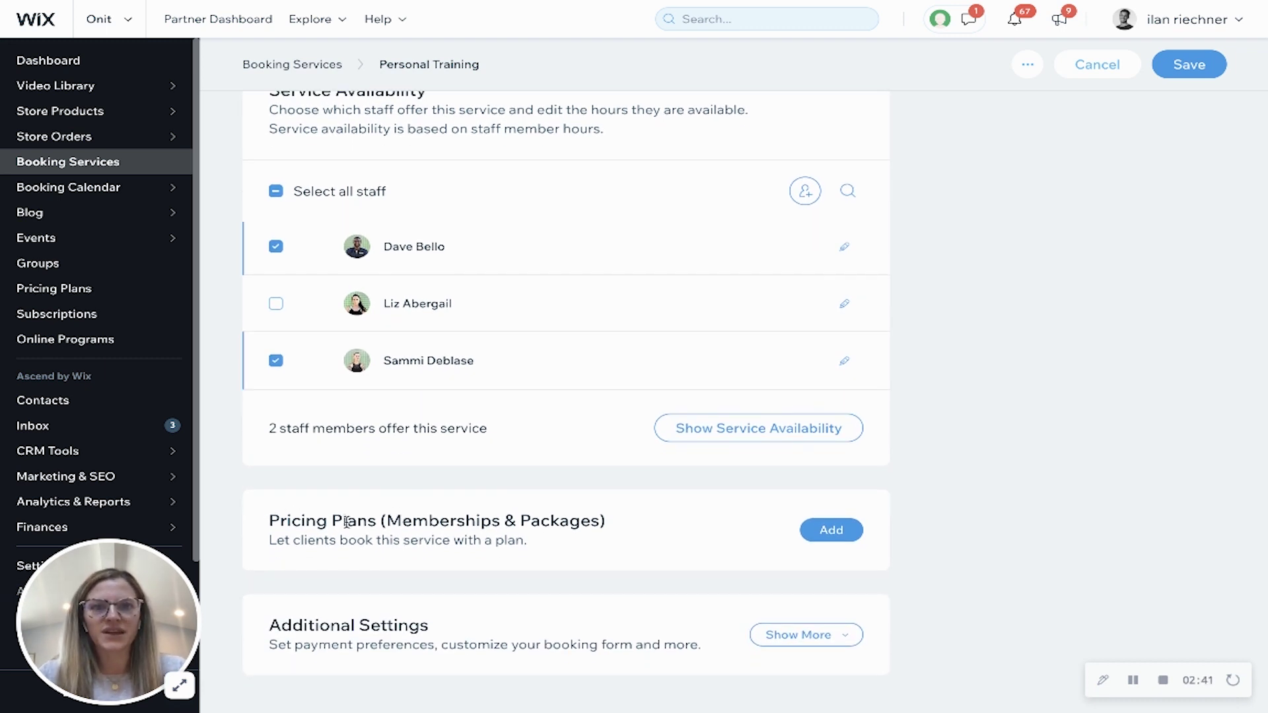
left_click(799, 635)
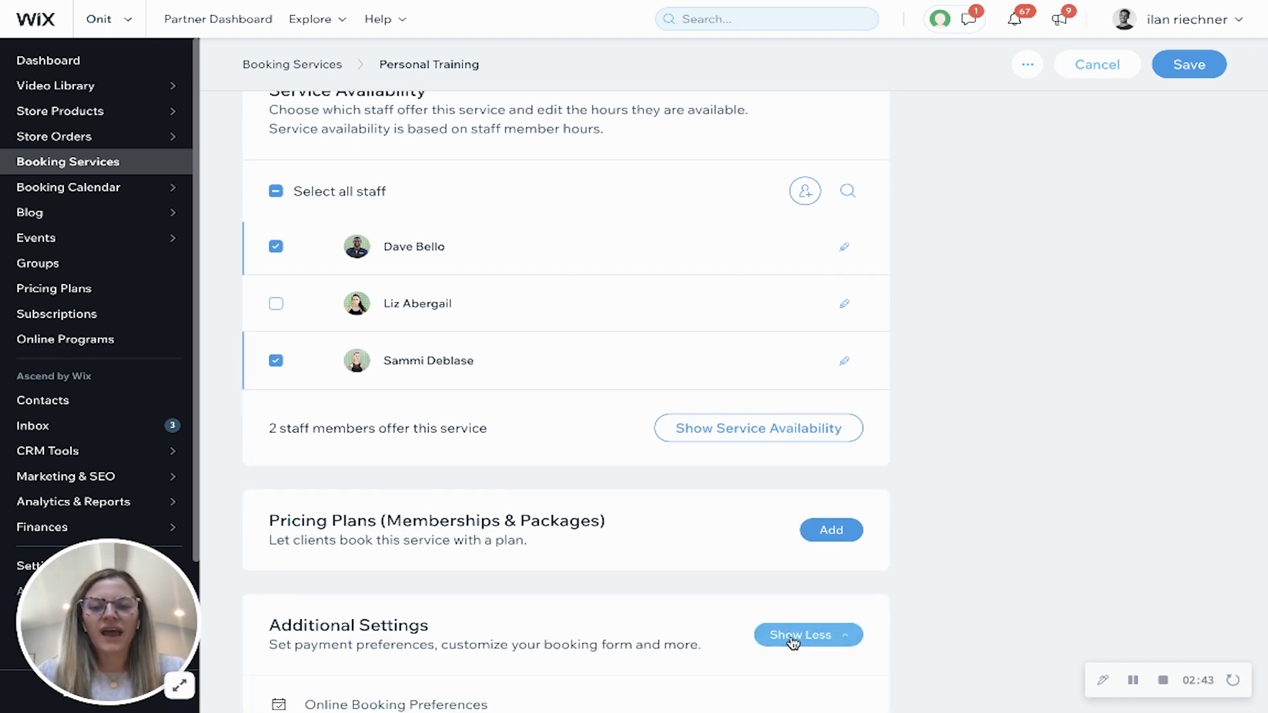
scroll(593, 578, "down", 1)
scroll(593, 575, "down", 3)
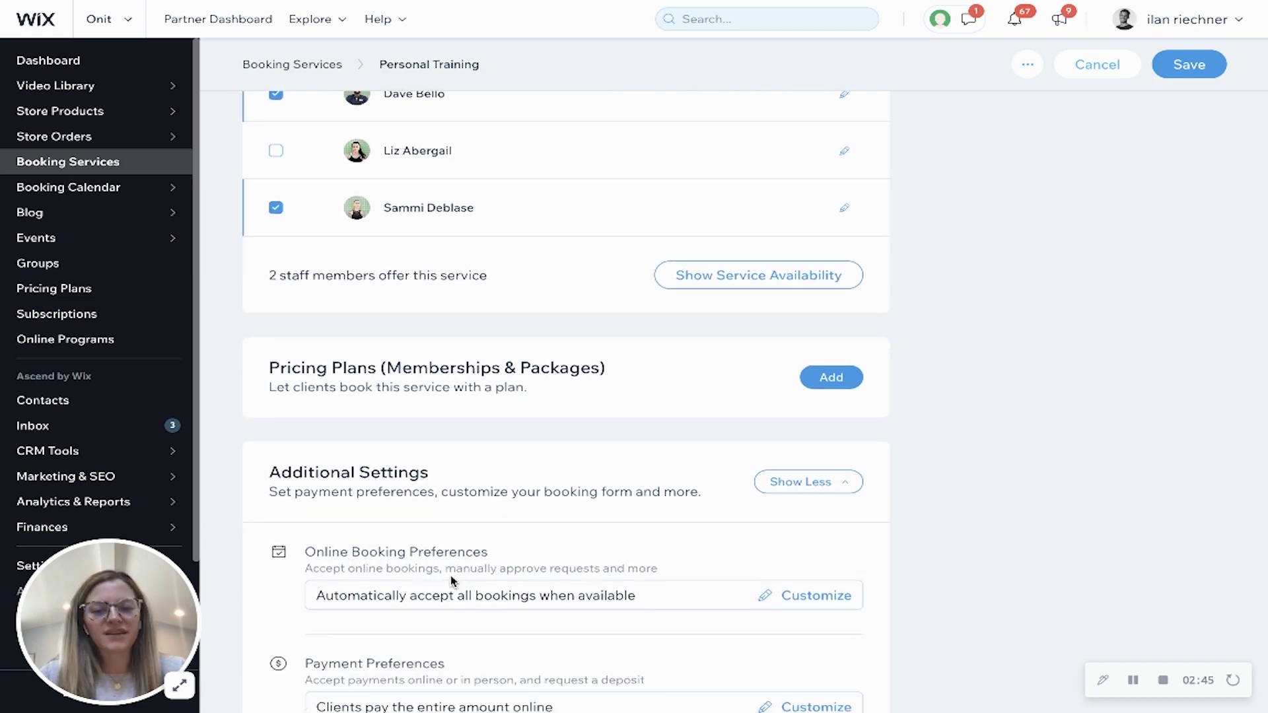
left_click(802, 601)
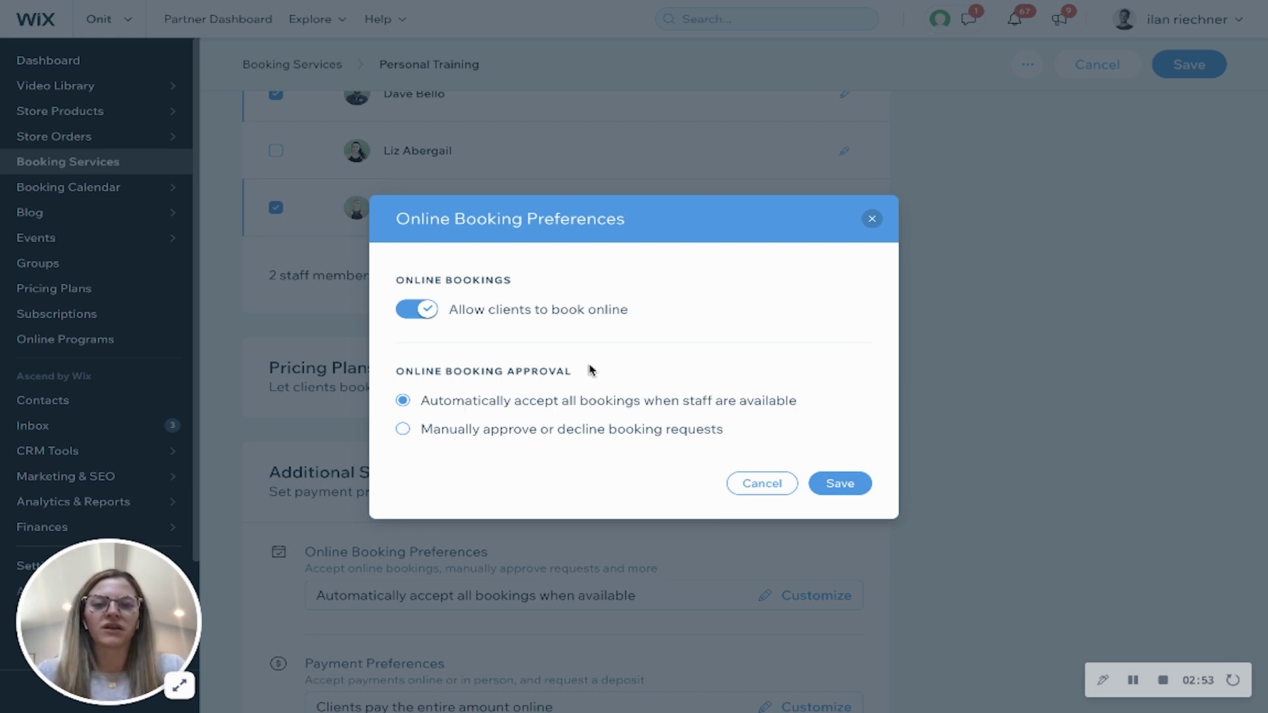
left_click(872, 219)
Step: Keep the Default Booking Form as the service's booking form
scroll(657, 344, "down", 3)
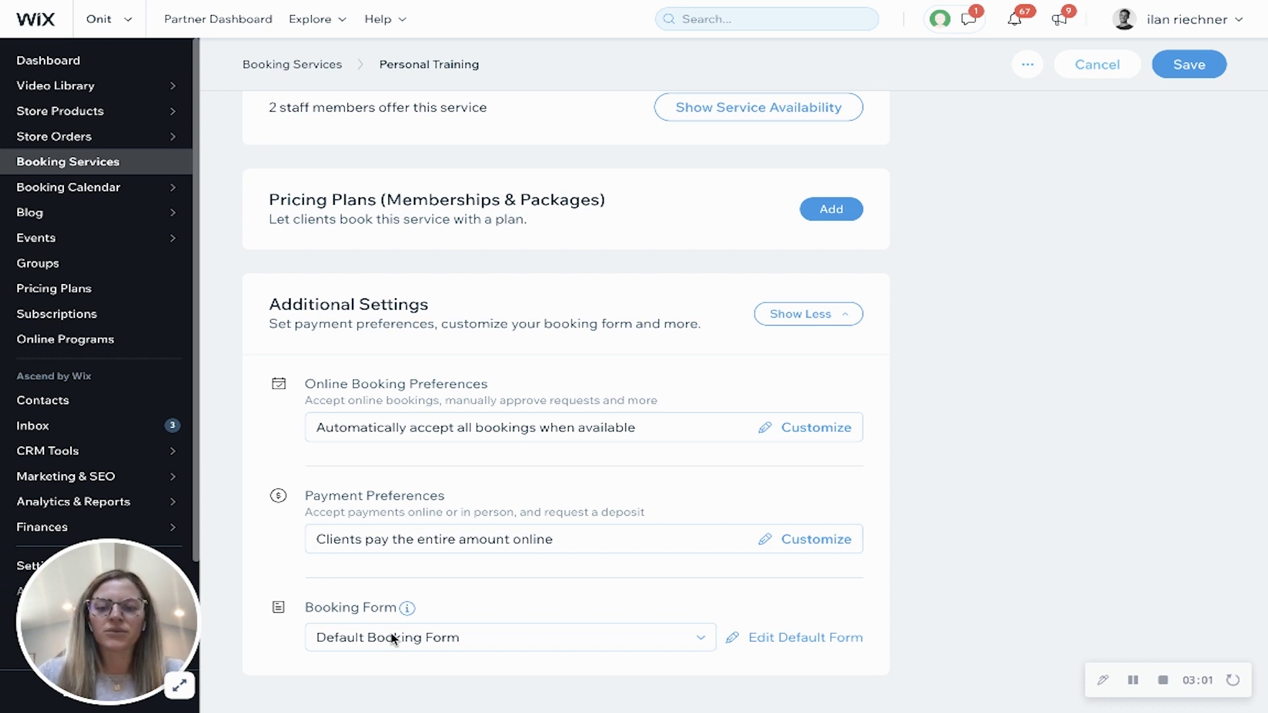
left_click(427, 638)
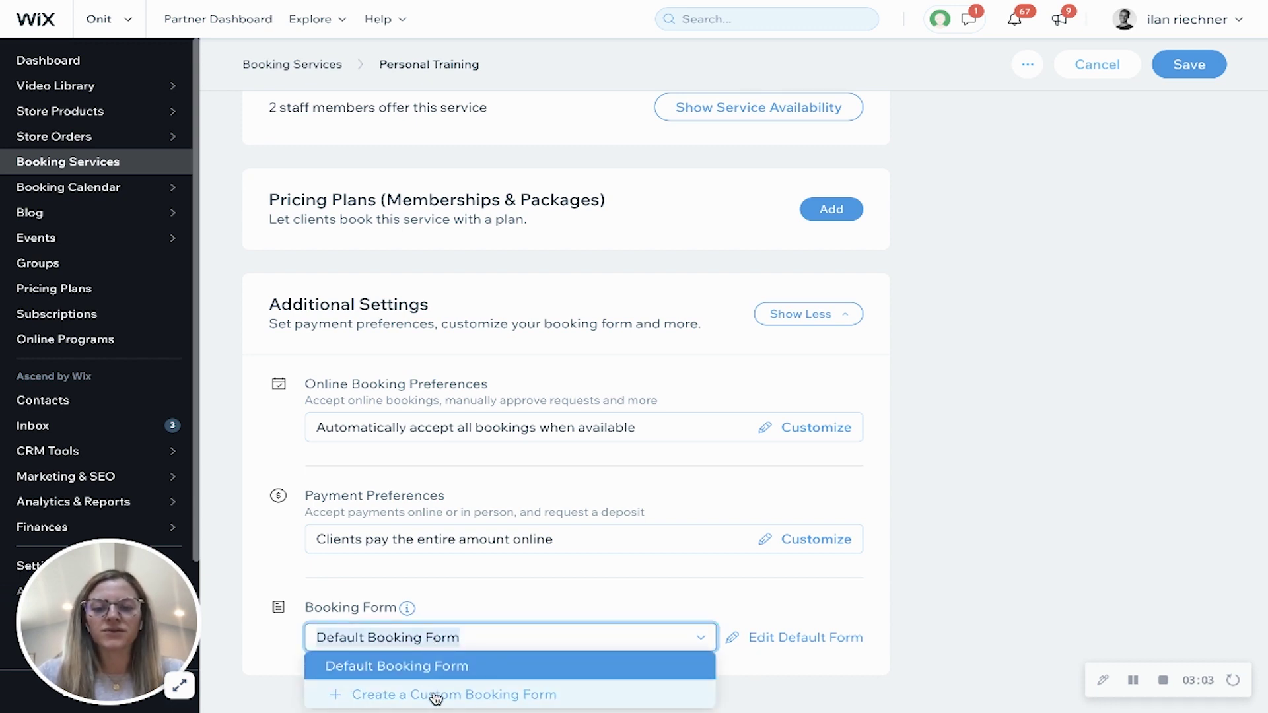
left_click(967, 530)
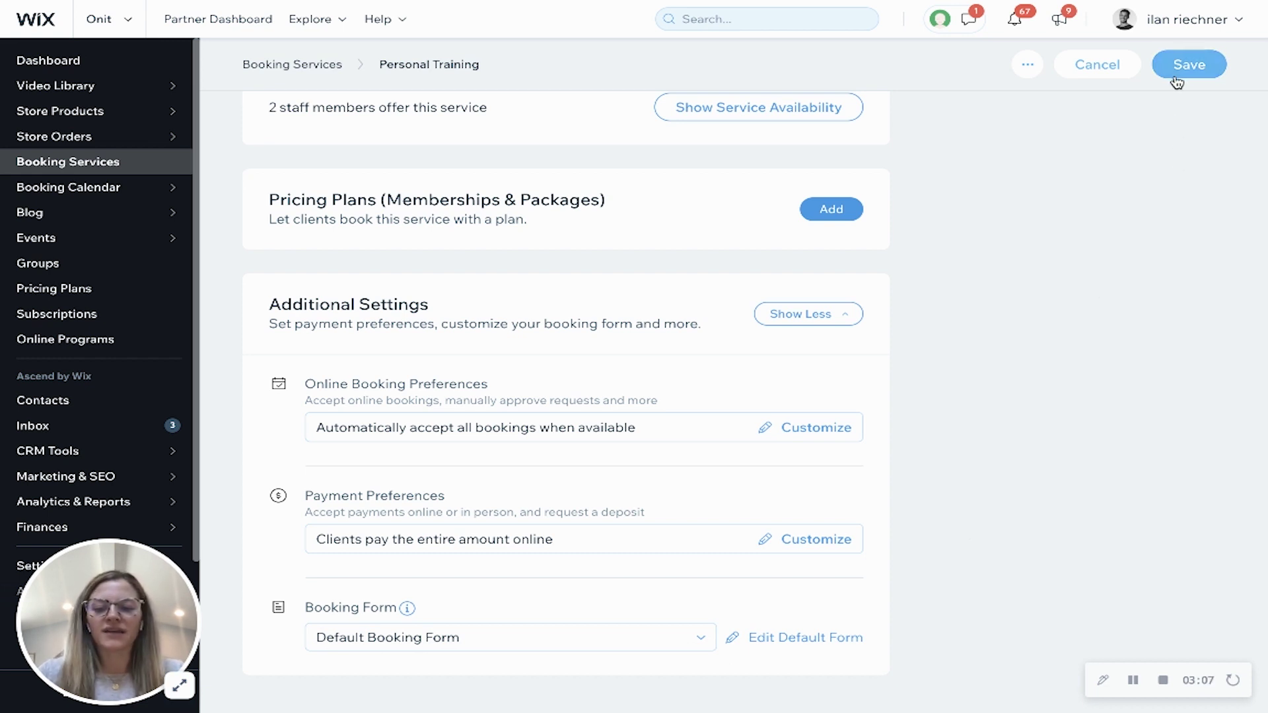
Step: On the live site, book Personal Training for July 1, 2021 at 1:00 pm
key("ctrl+Tab")
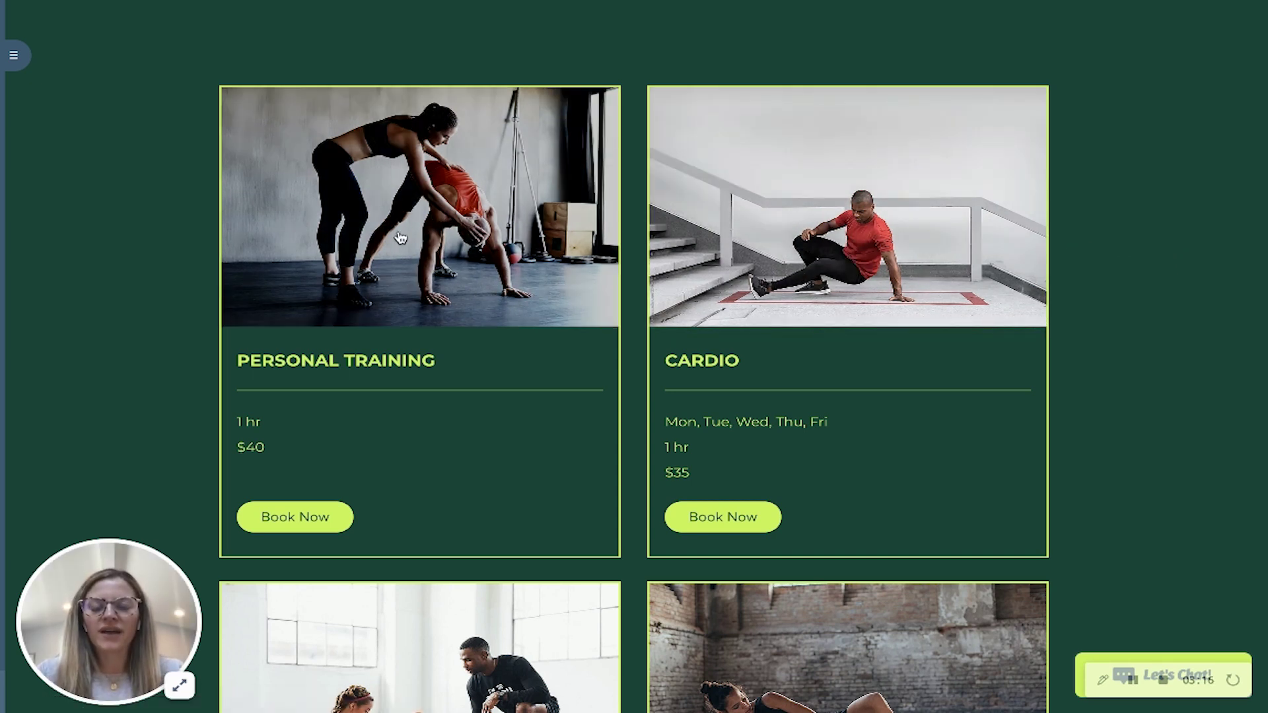
left_click(401, 238)
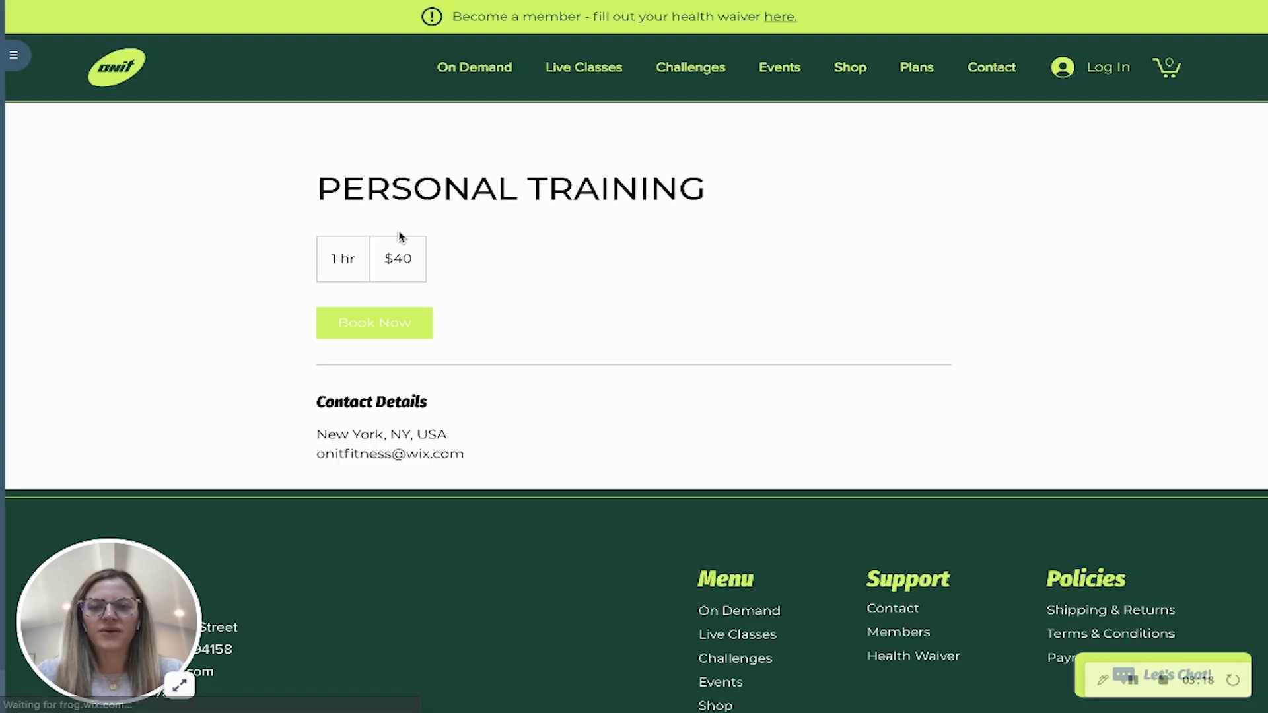
left_click(365, 328)
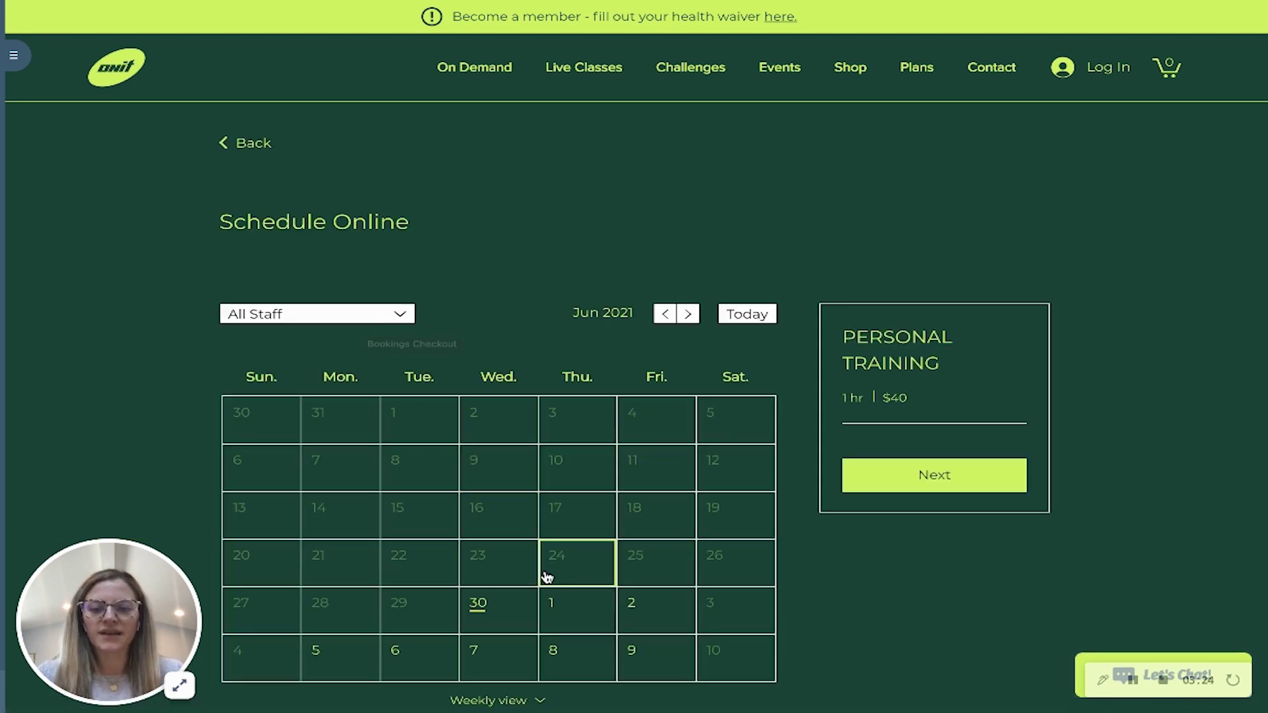
left_click(572, 617)
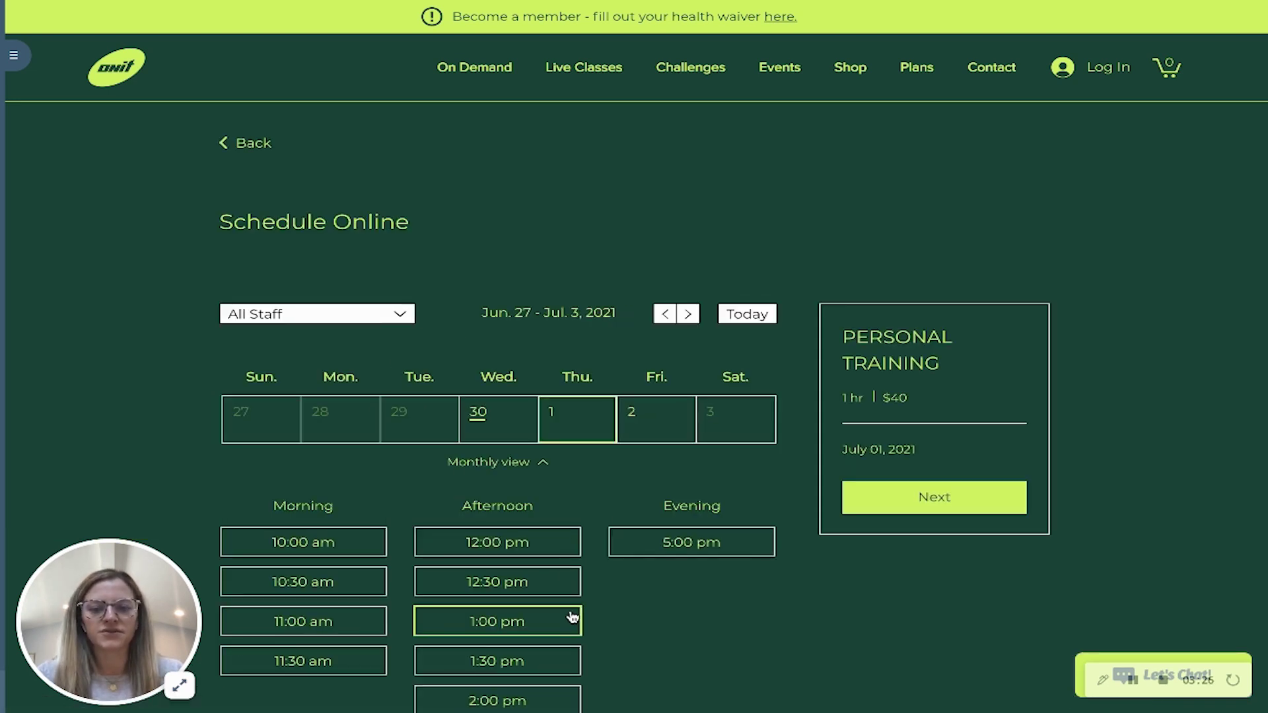
scroll(667, 633, "down", 2)
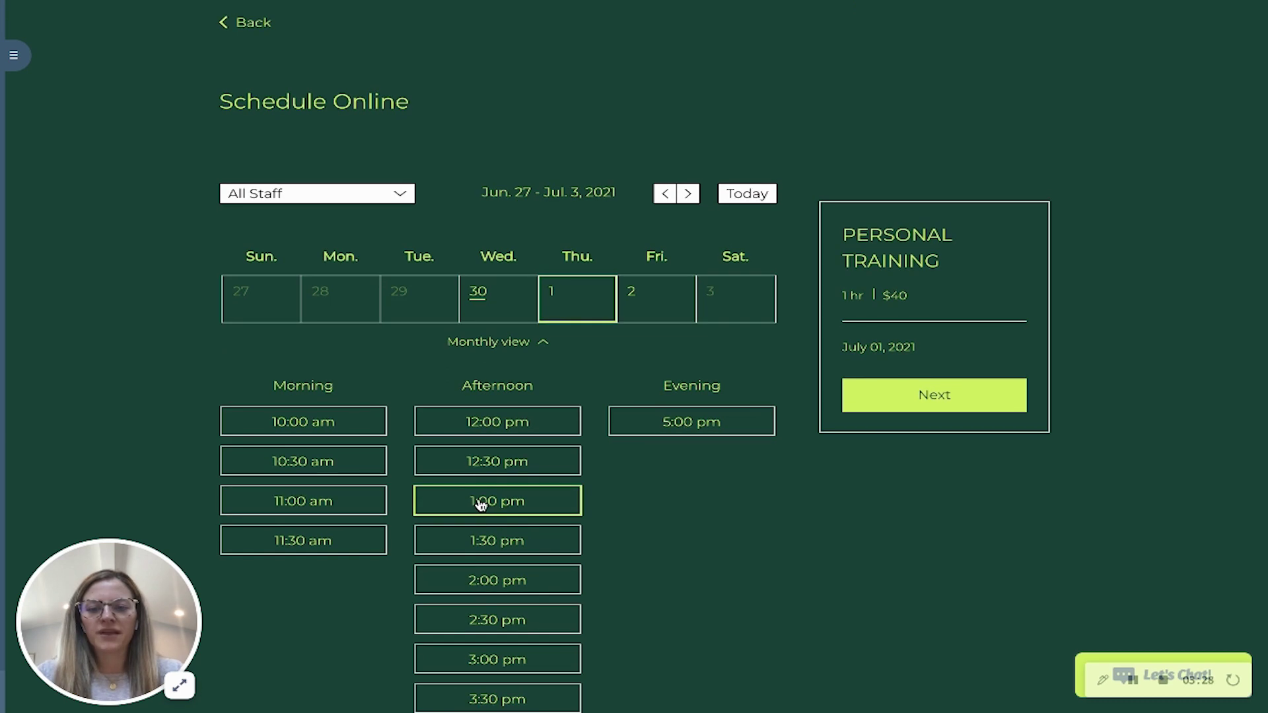
left_click(478, 501)
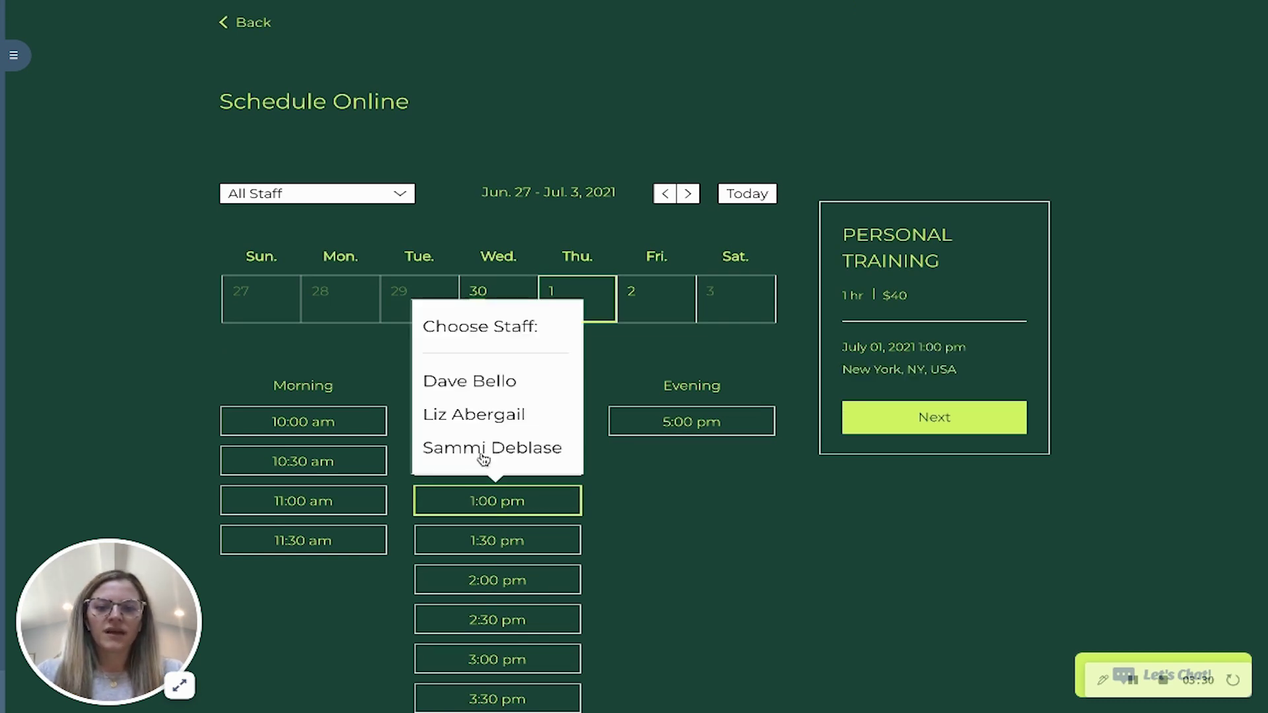